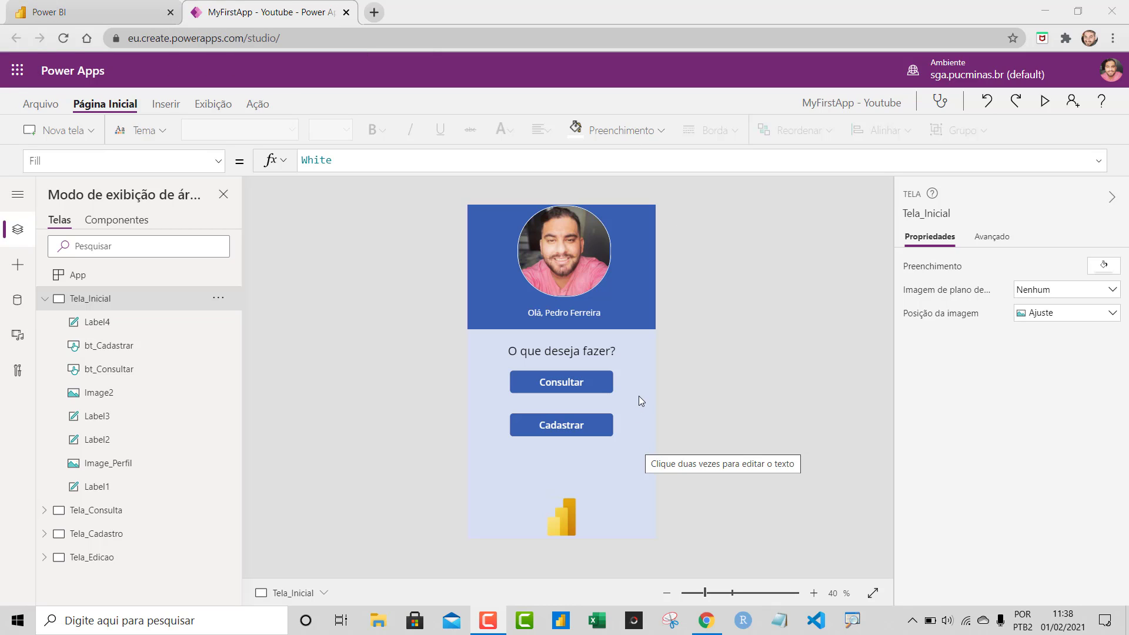
Open the VendasEmpresa workbook from the Office 365 home page in a new browser tab and close the Office page.
left_click(374, 12)
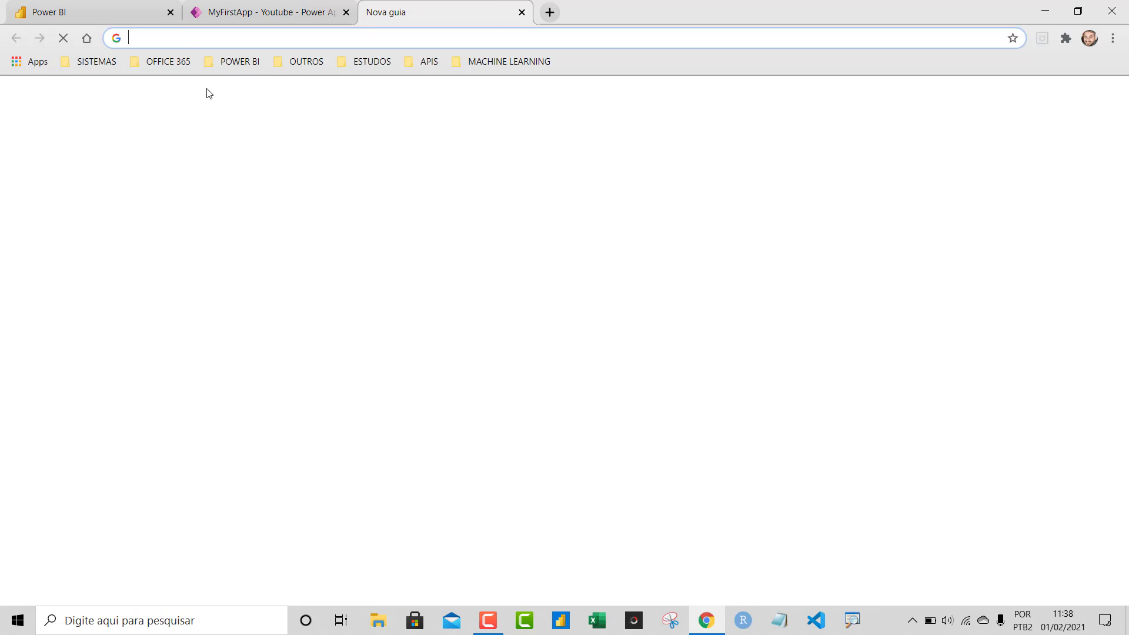
left_click(182, 61)
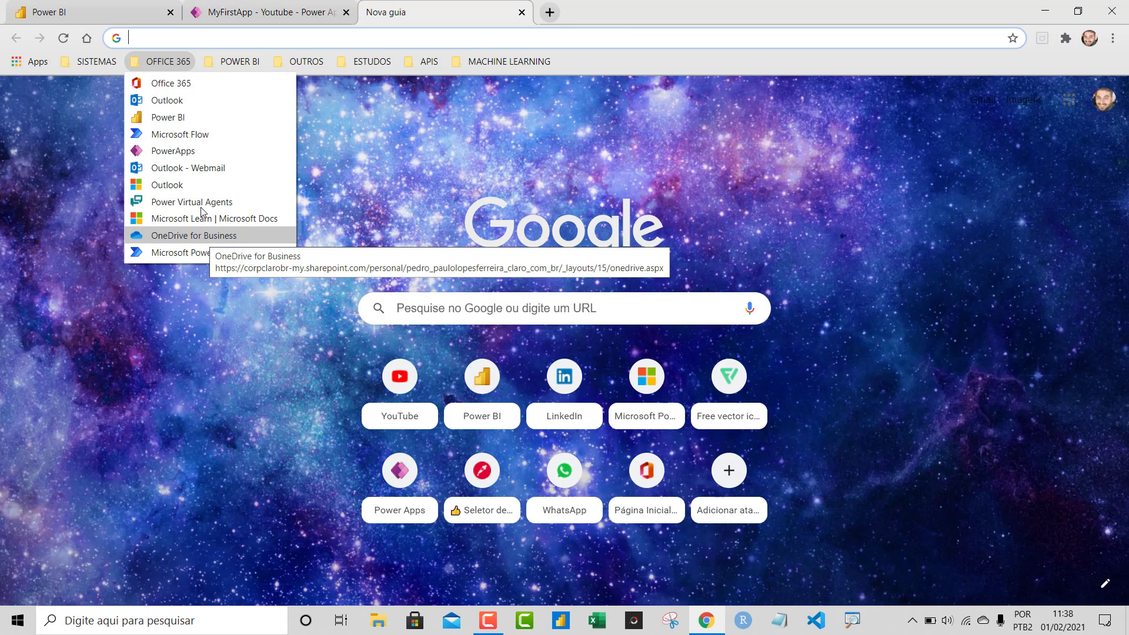
left_click(176, 83)
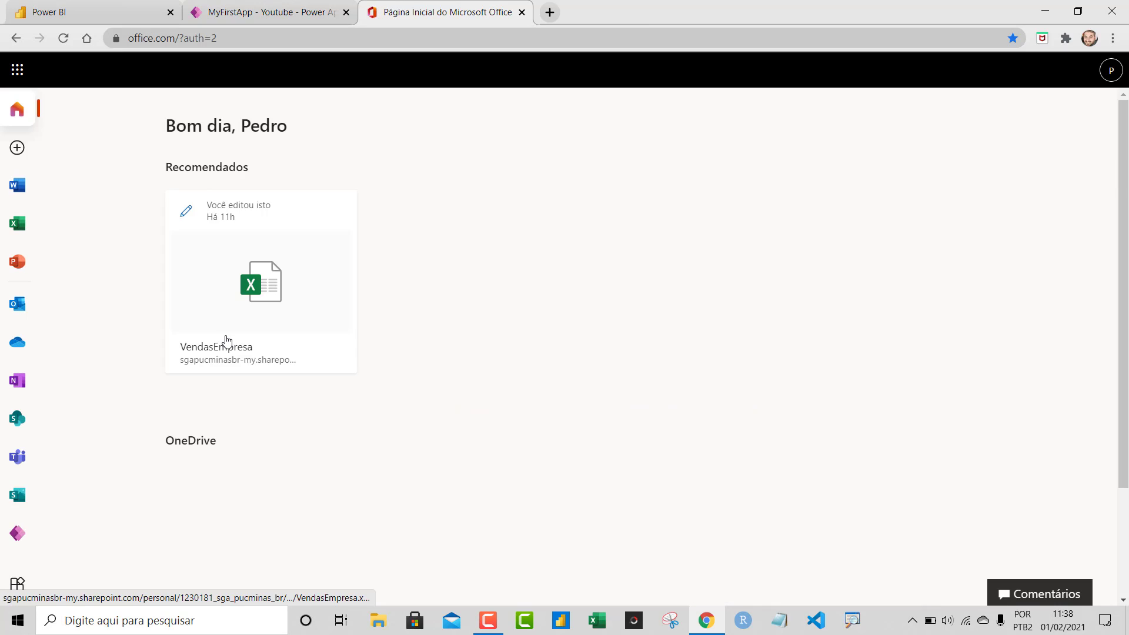
left_click(227, 347)
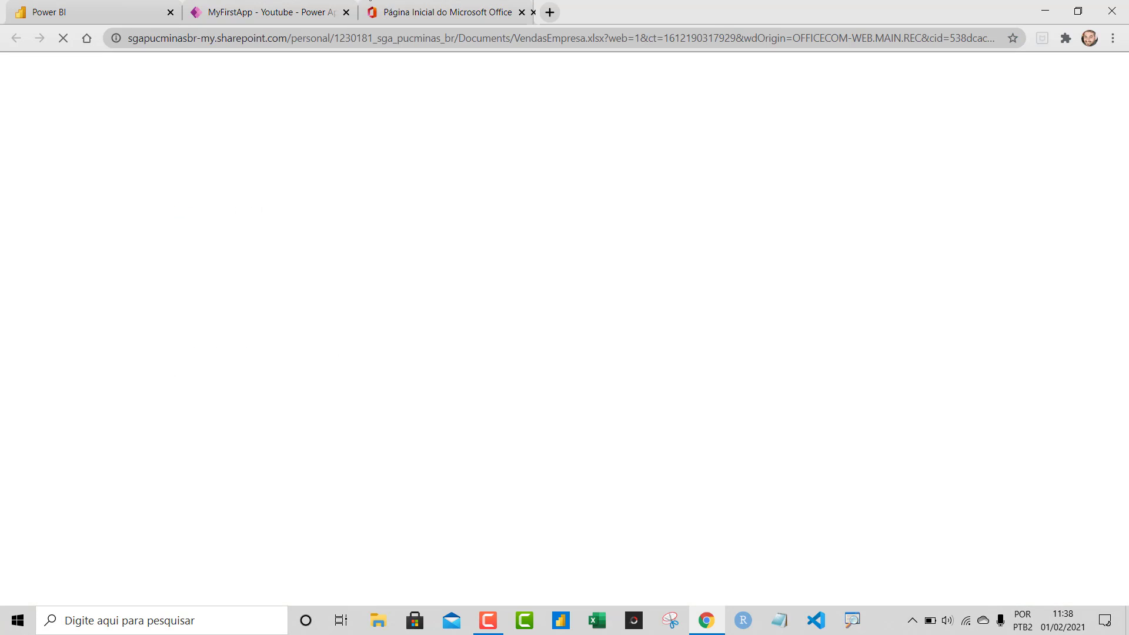
left_click(521, 13)
Review the MyFirstApp start screen in Power Apps and the sales table in the VendasEmpresa workbook.
left_click(279, 21)
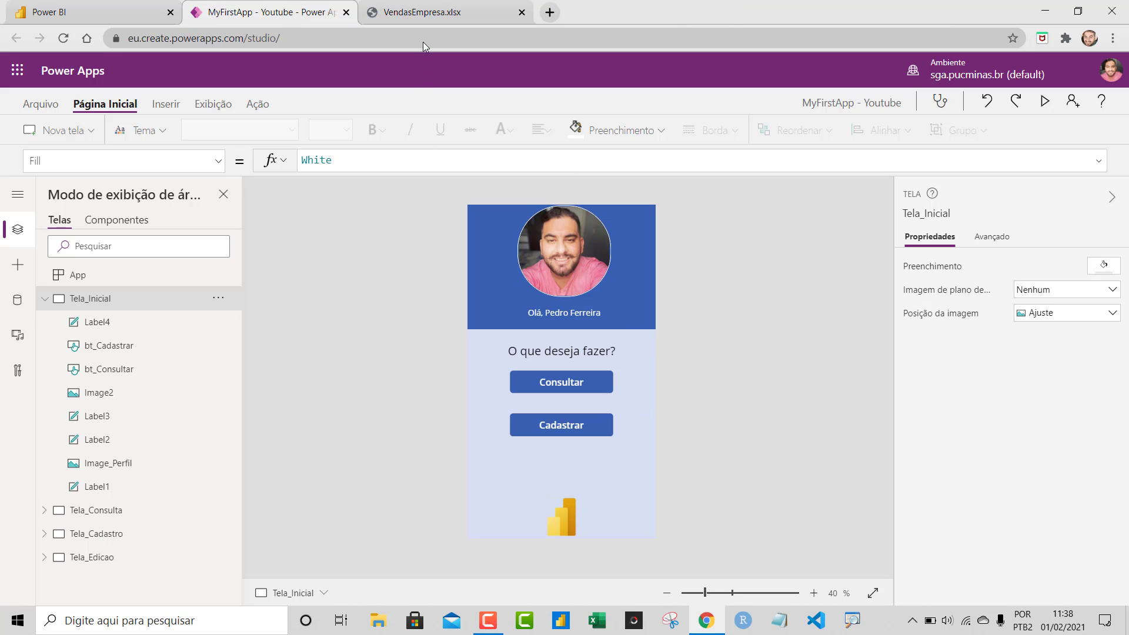
left_click(426, 14)
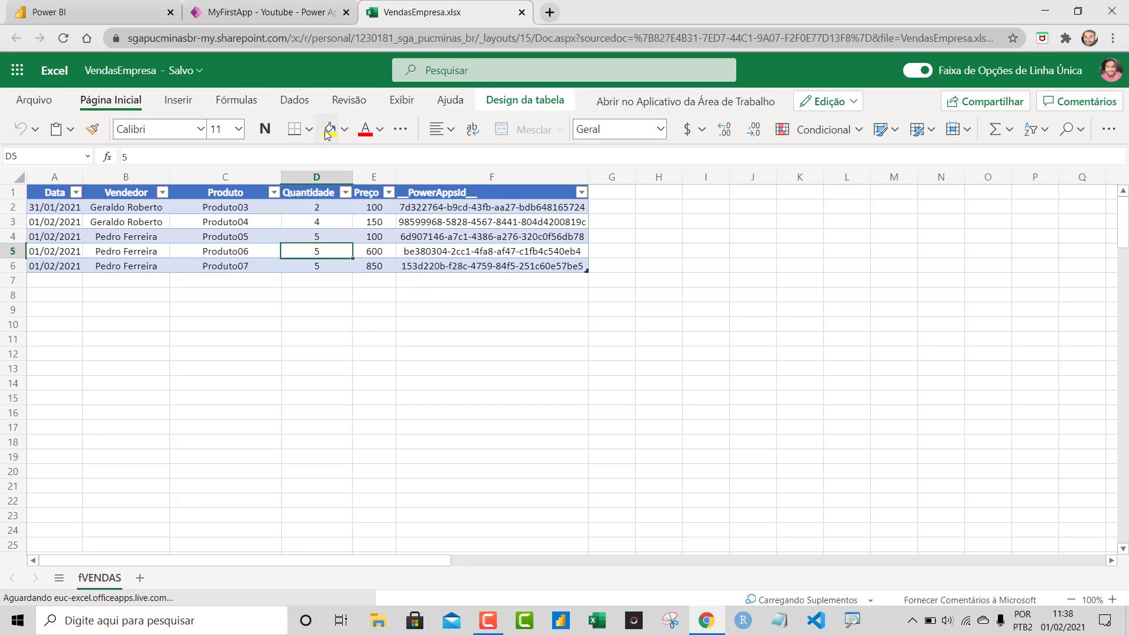
left_click(255, 15)
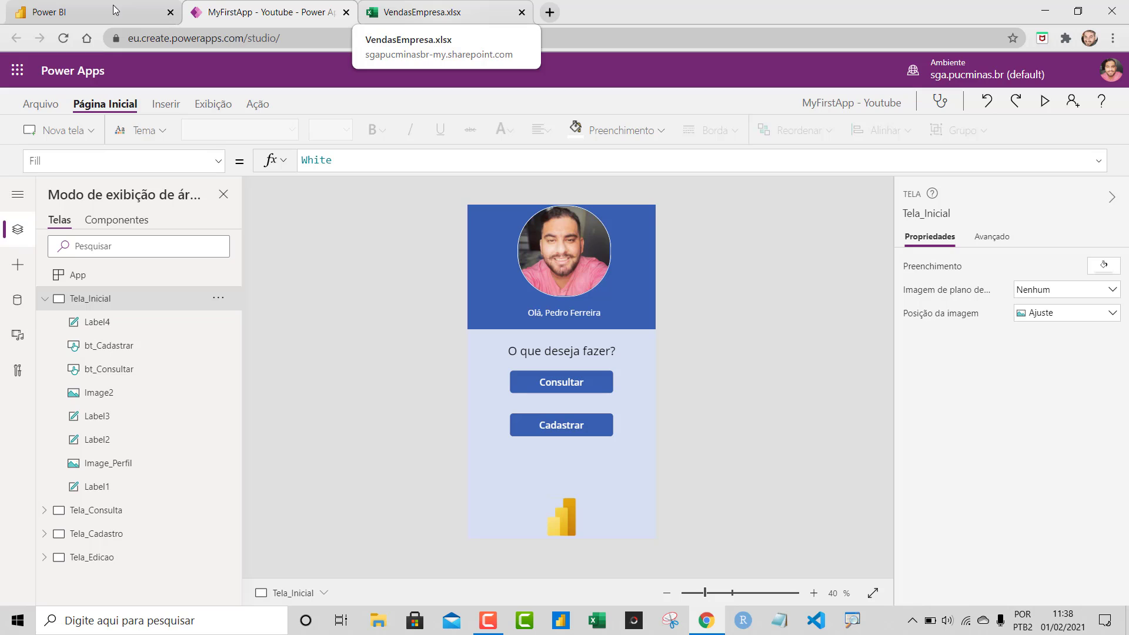
left_click(438, 15)
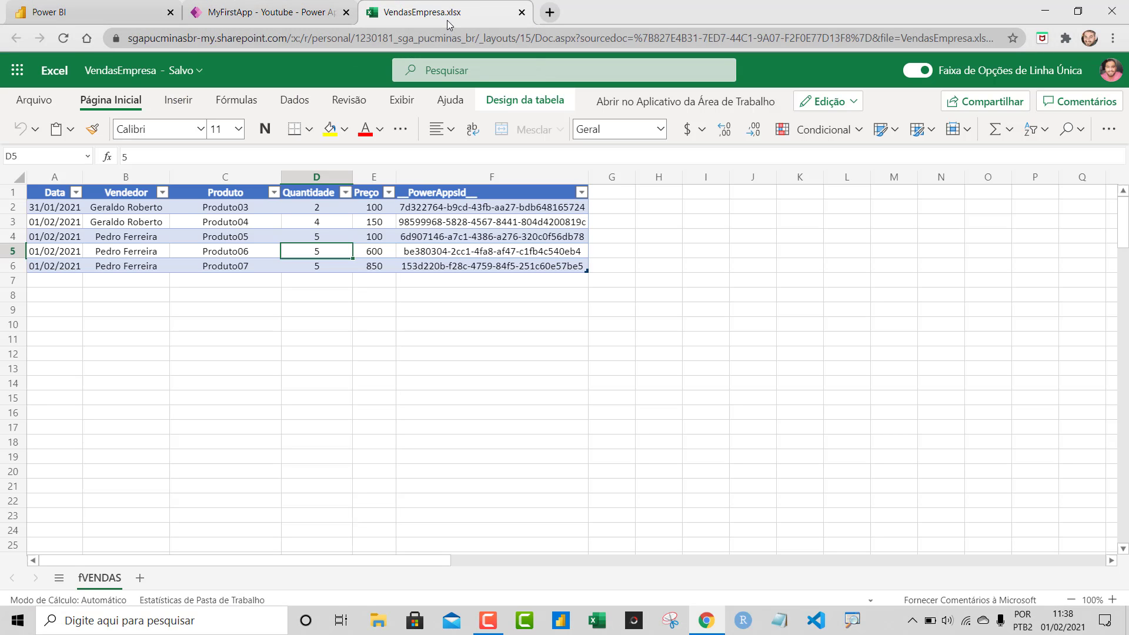
Switch to Power BI and connect to the VendasEmpresa.xlsx file stored in OneDrive for Business as a new data source.
left_click(88, 13)
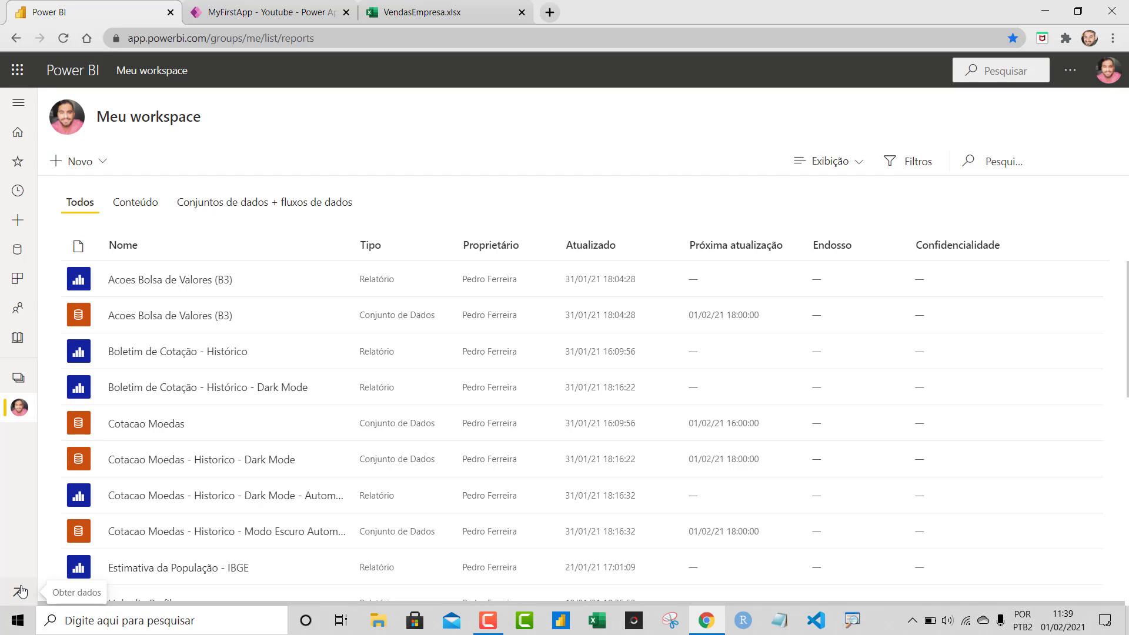
left_click(20, 590)
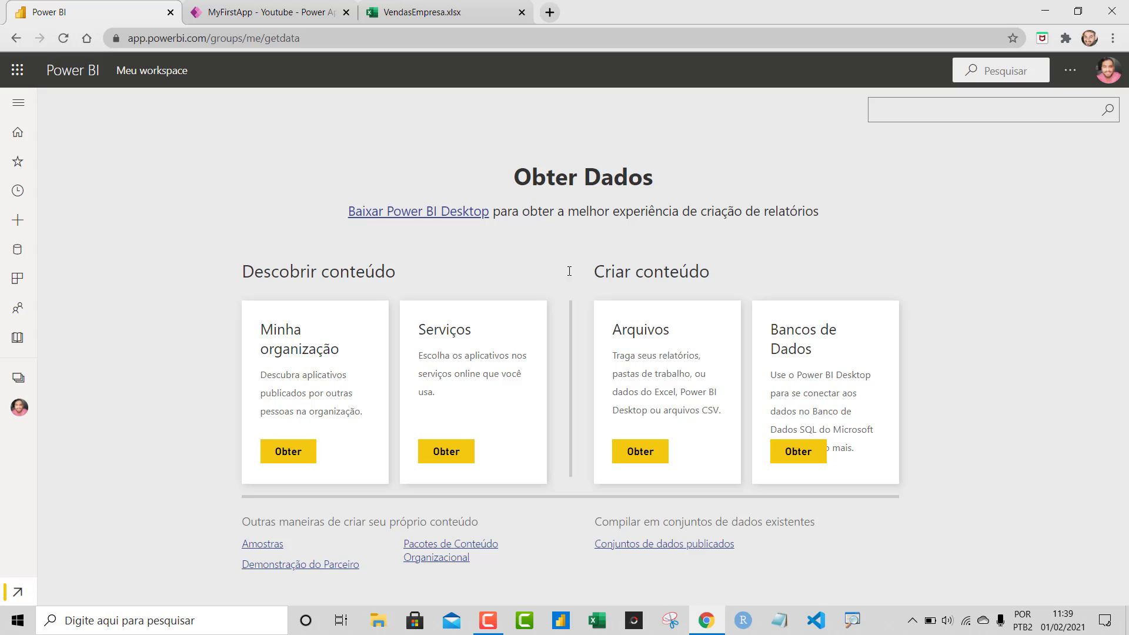
left_click(640, 453)
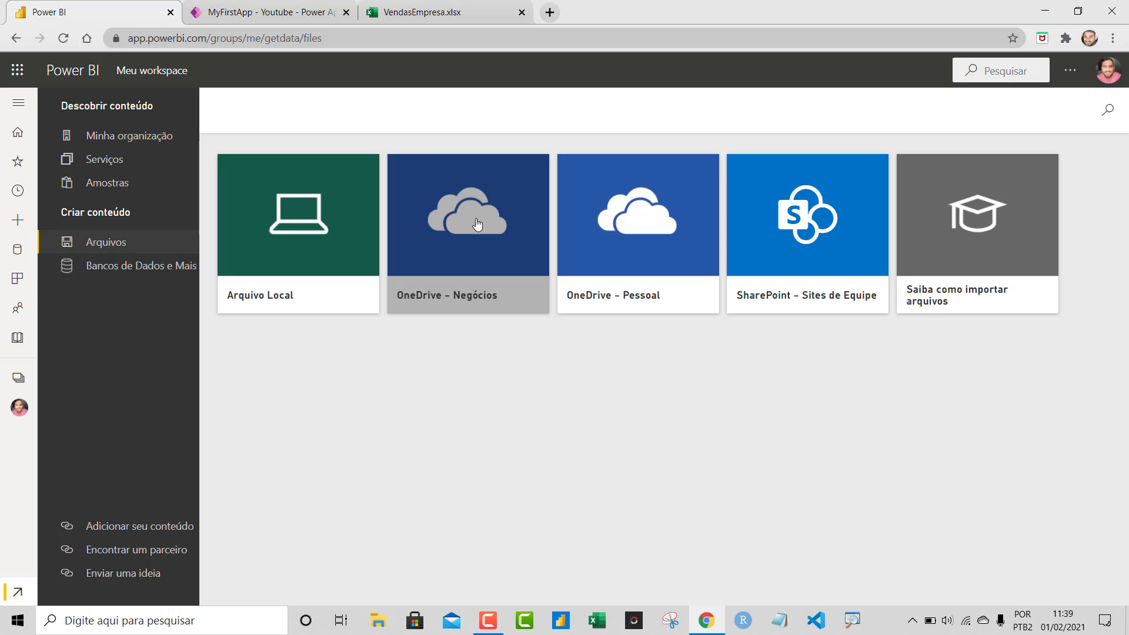
left_click(477, 226)
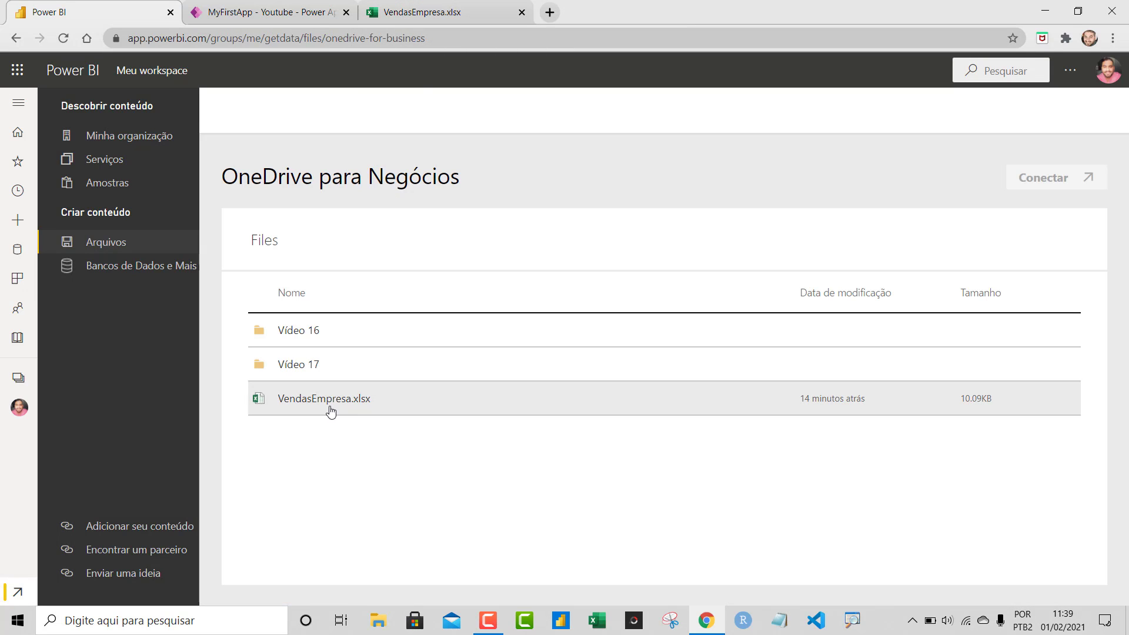
left_click(330, 410)
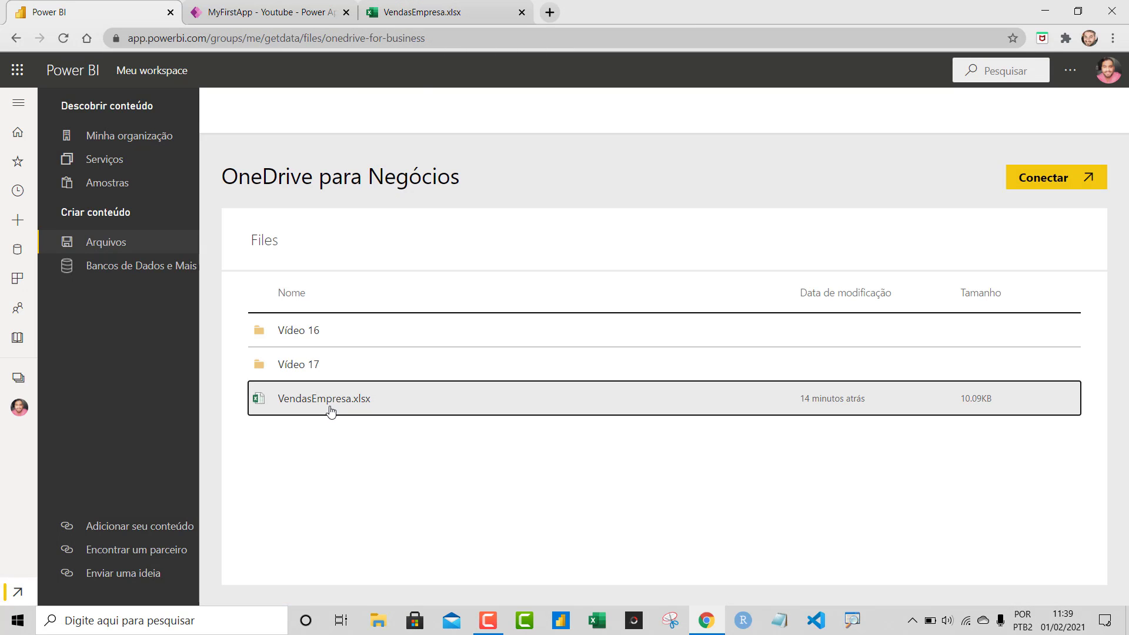
left_click(1073, 180)
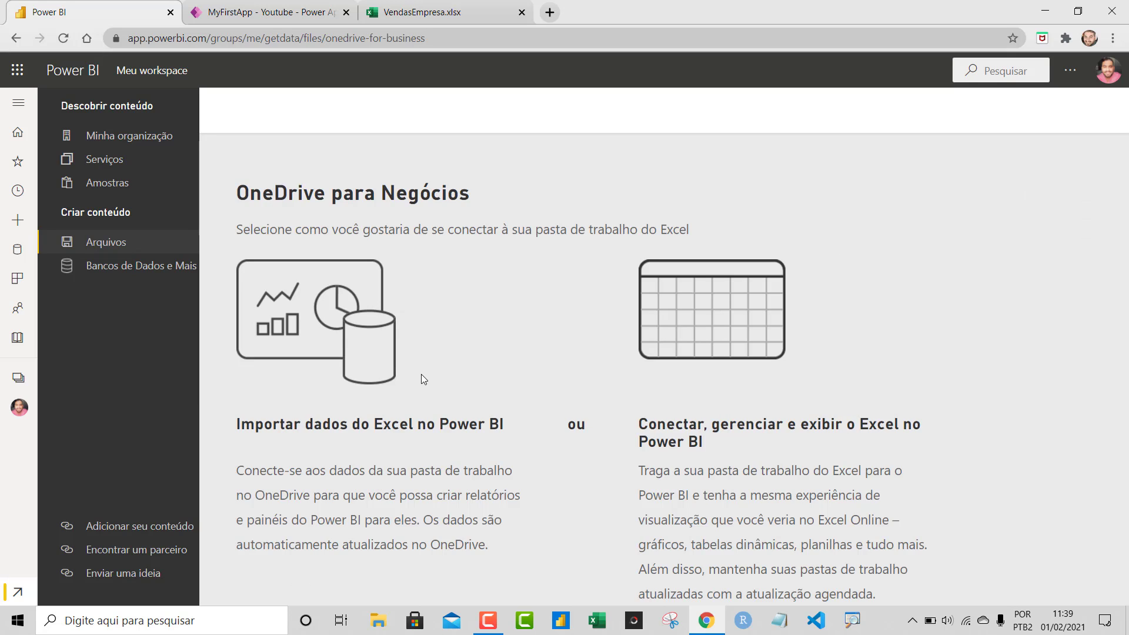
Import the workbook's Excel data into Power BI and dismiss the completion notification.
left_click(1112, 37)
left_click(1024, 179)
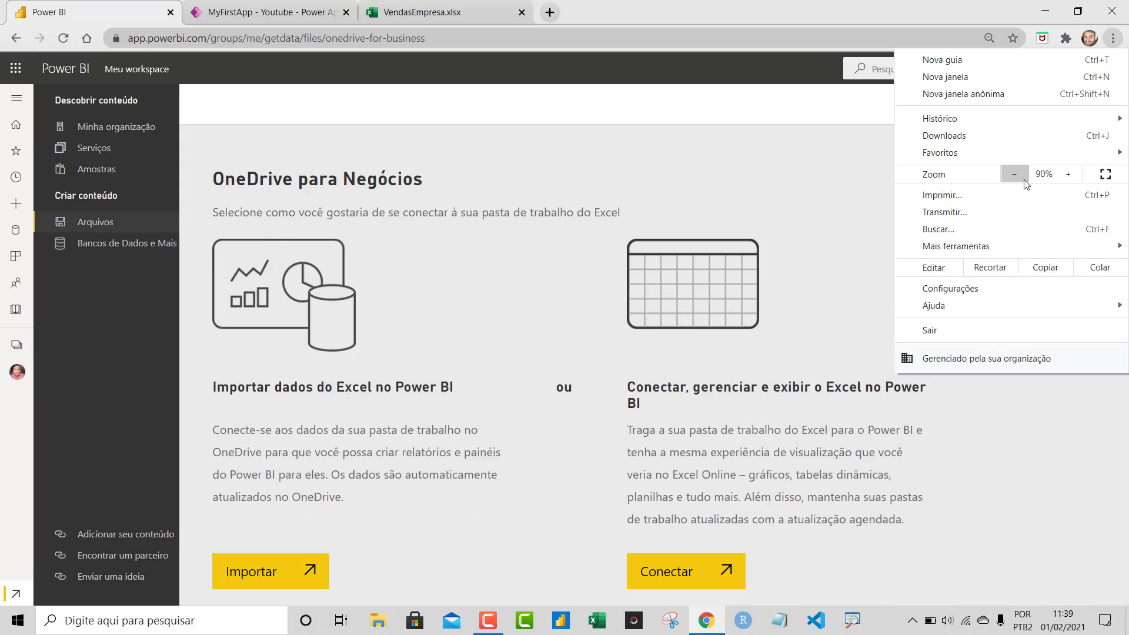
left_click(1023, 180)
left_click(464, 250)
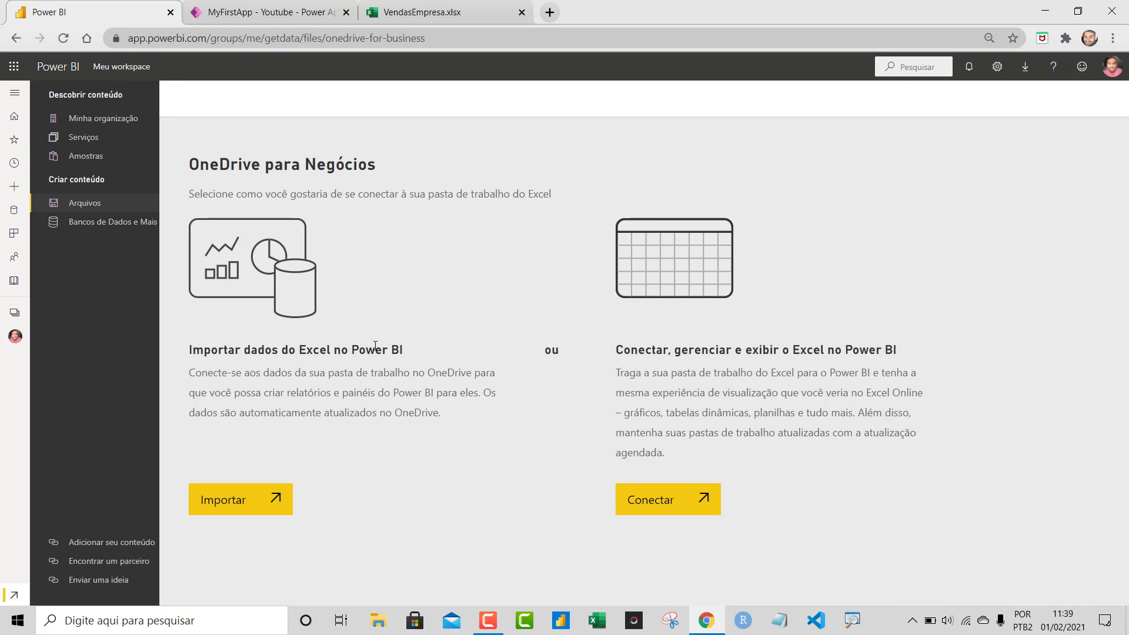
left_click(247, 504)
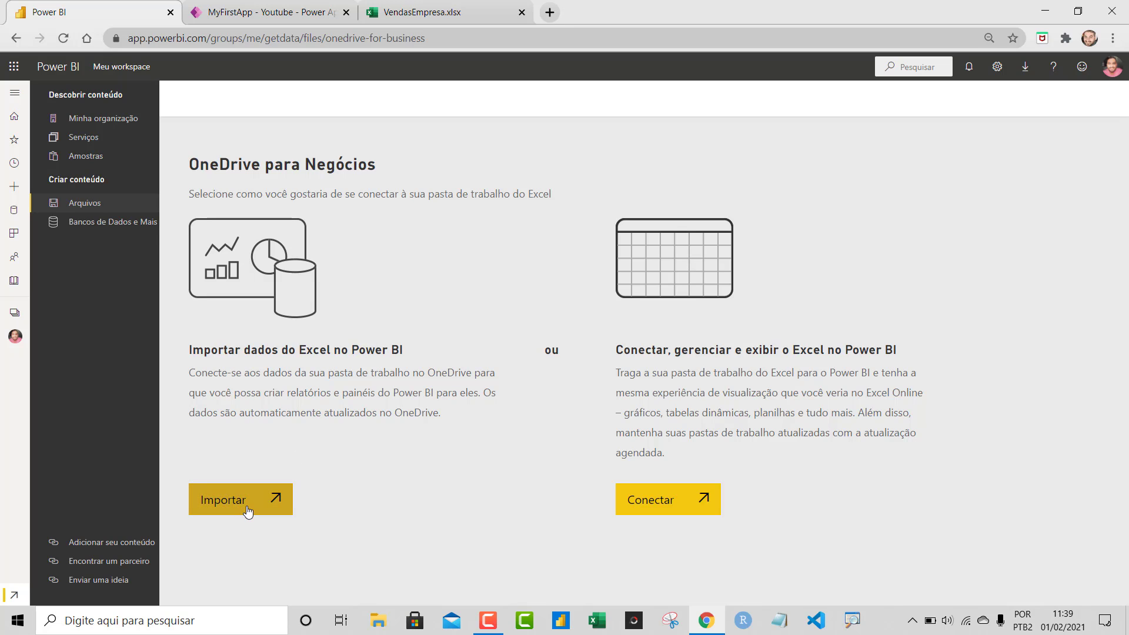
left_click(1112, 37)
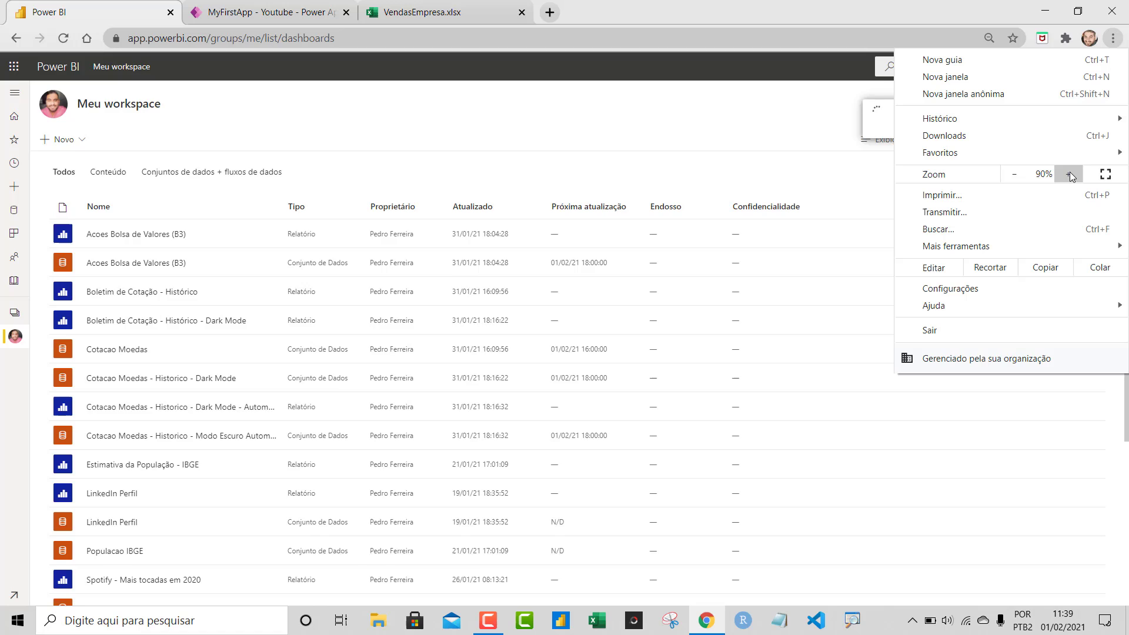
left_click(1069, 174)
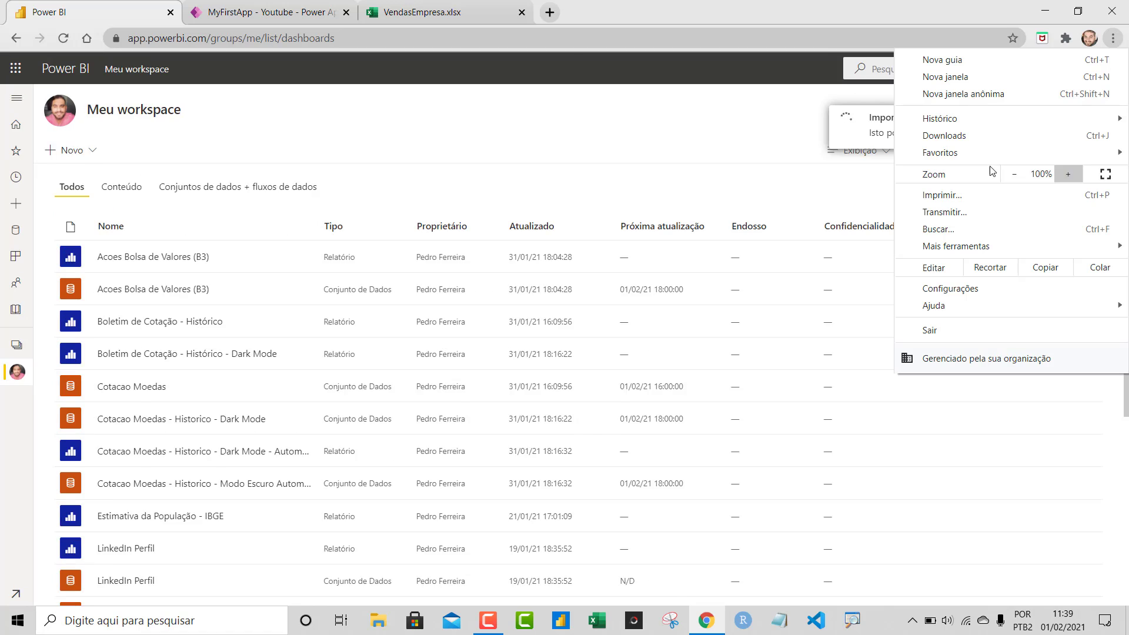
left_click(670, 149)
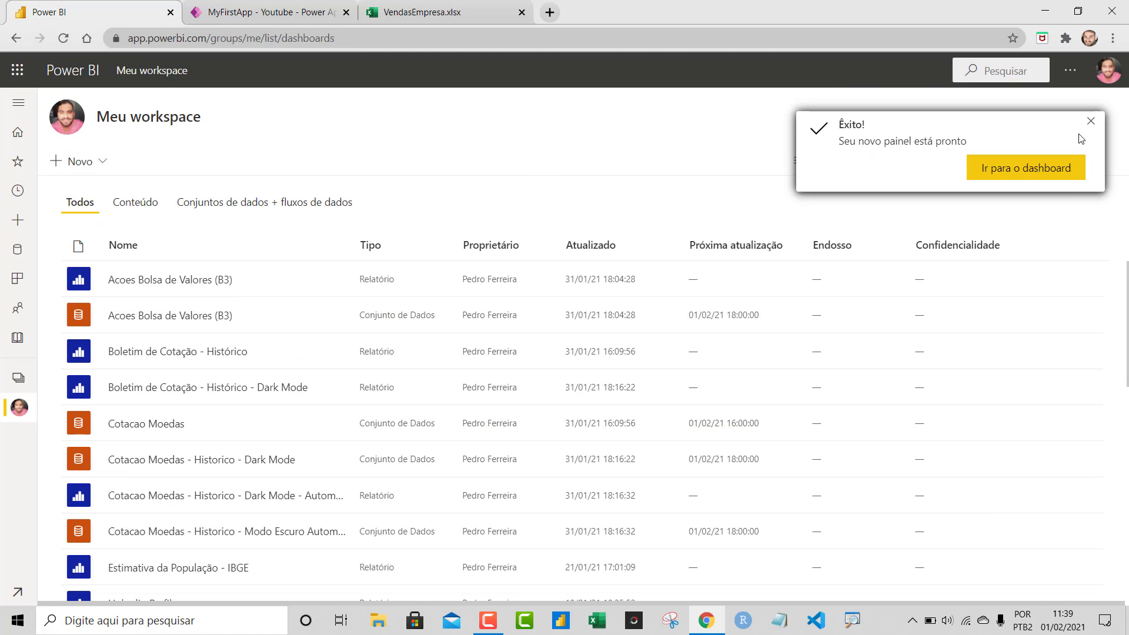
left_click(1090, 120)
Delete the VendasEmpresa.xlsx dashboard from the workspace.
scroll(182, 422, "down", 10)
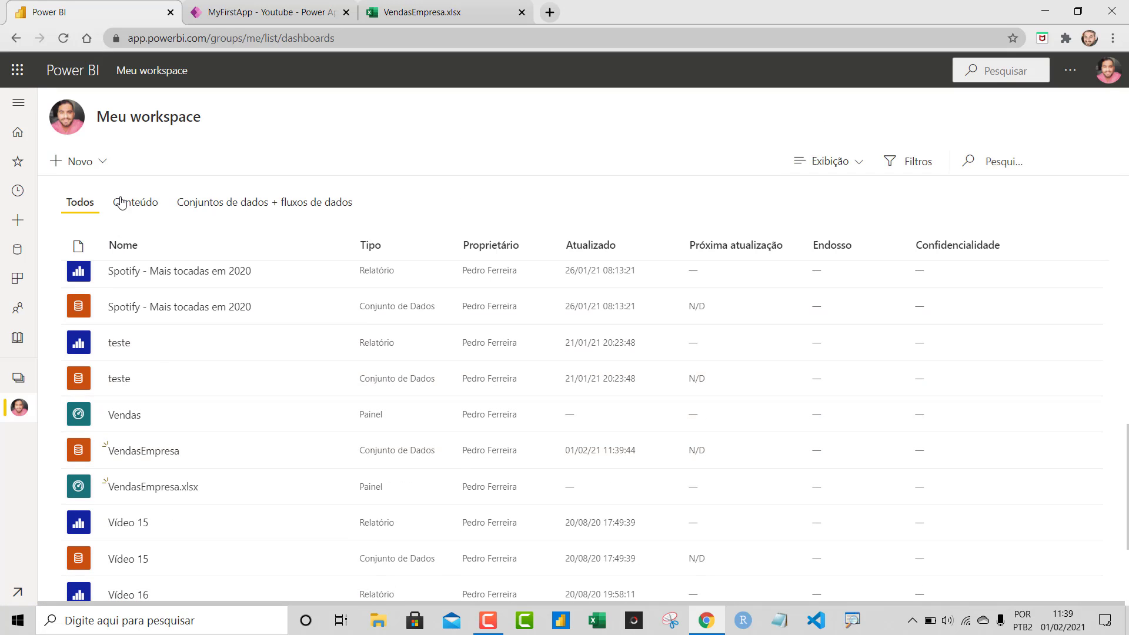
left_click(334, 492)
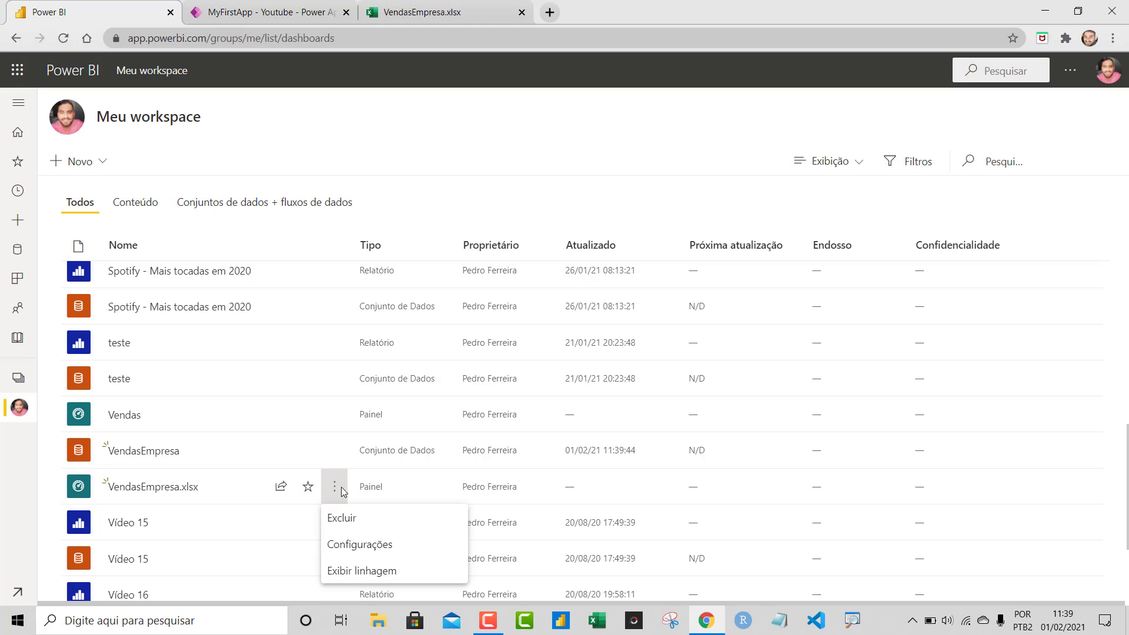
left_click(346, 516)
left_click(566, 368)
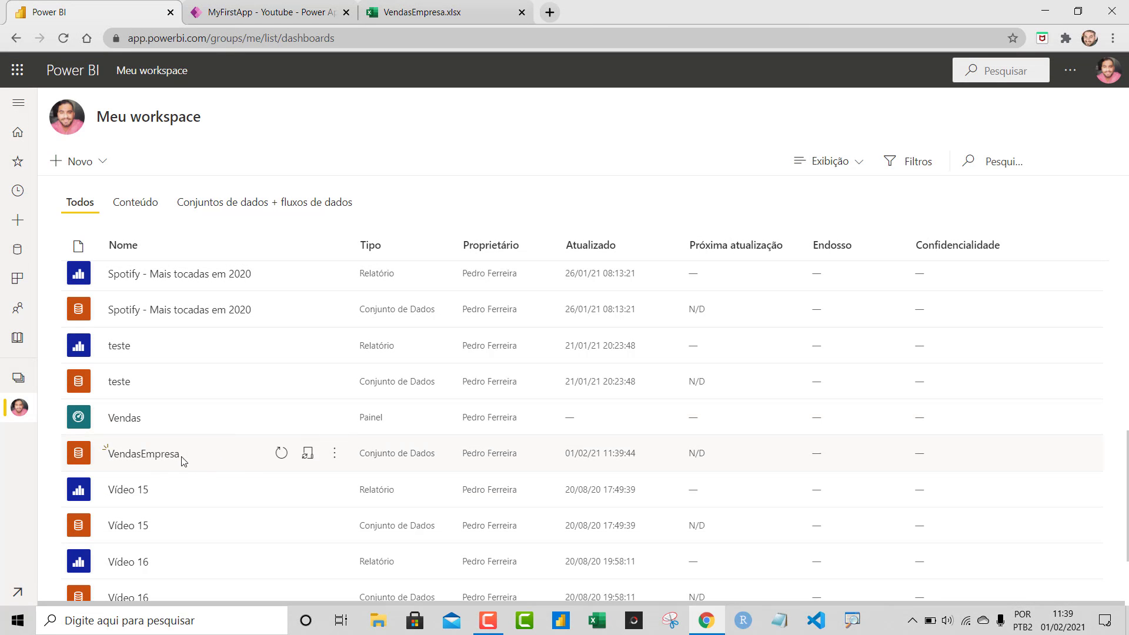
Check the source workbook, and inspect the OneDrive refresh option in the VendasEmpresa dataset's settings.
left_click(475, 5)
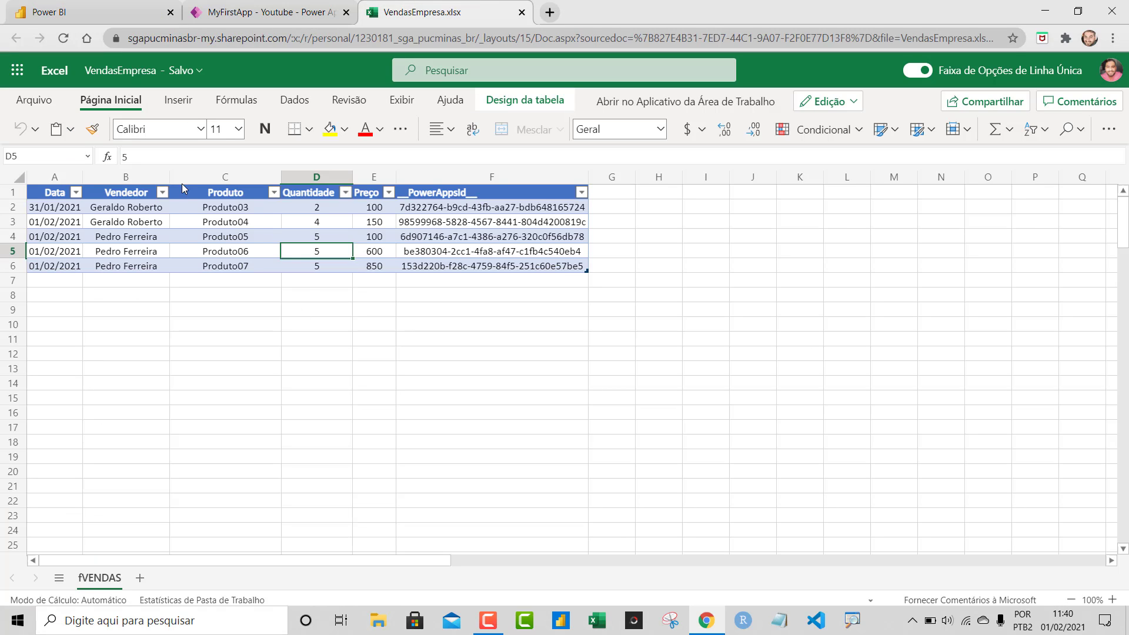
left_click(64, 5)
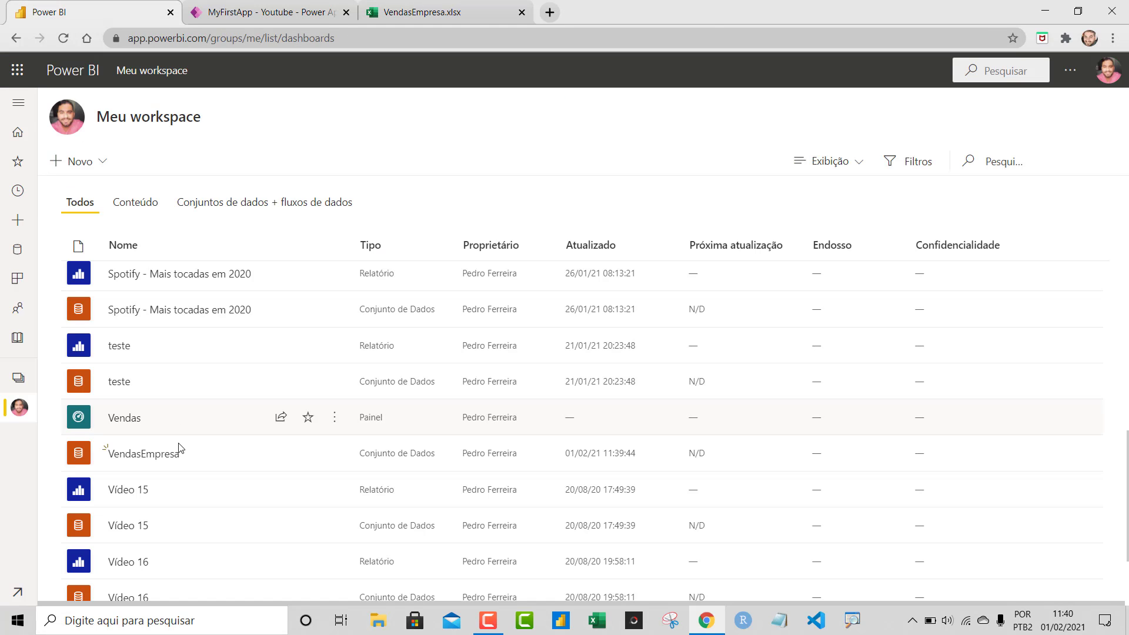
left_click(331, 461)
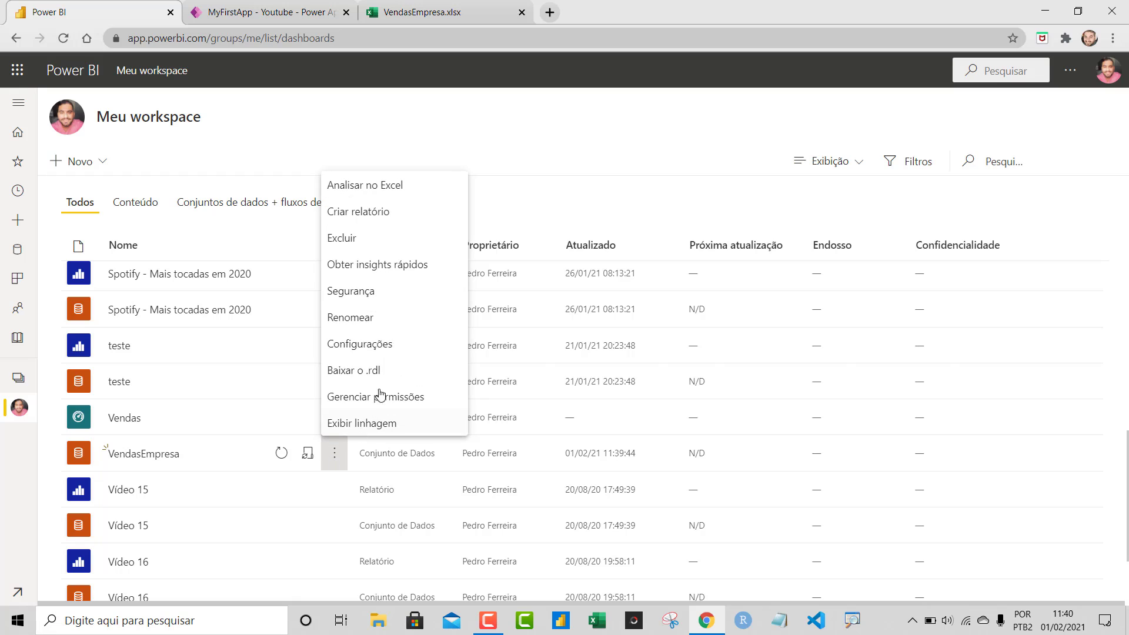
left_click(375, 345)
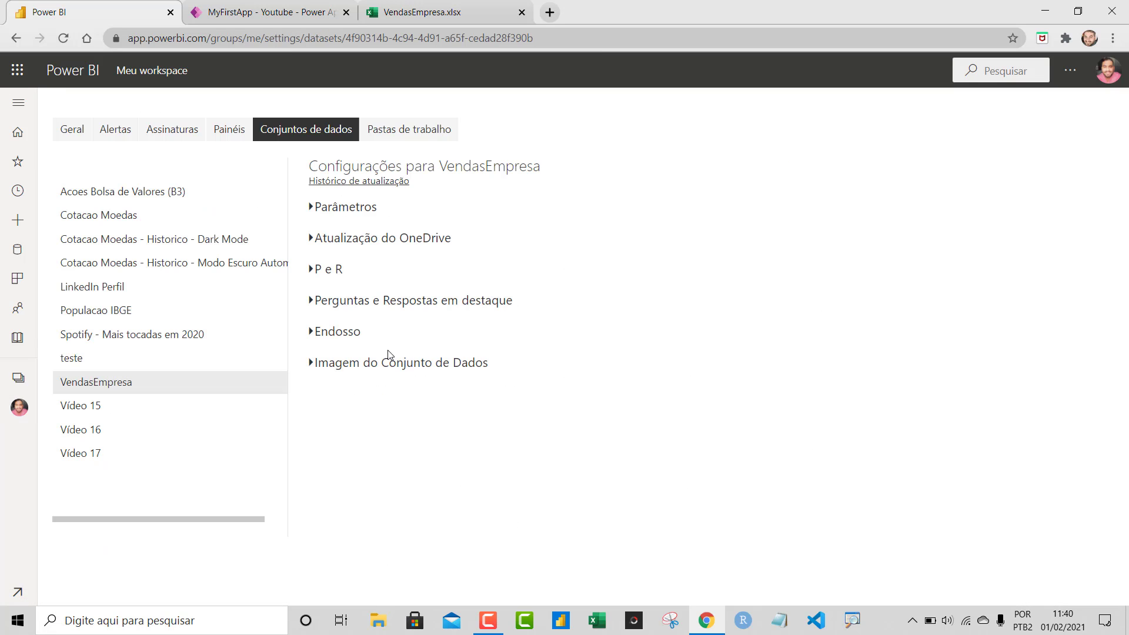
left_click(311, 241)
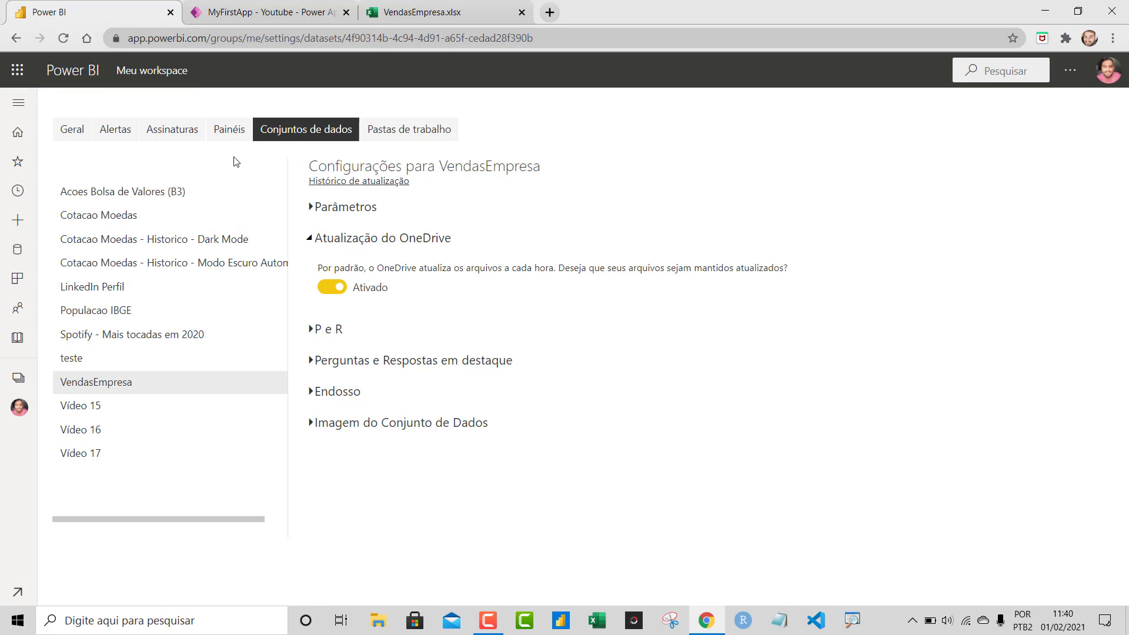
Return to the workspace, show only datasets and dataflows, and create a report from the VendasEmpresa dataset.
left_click(162, 72)
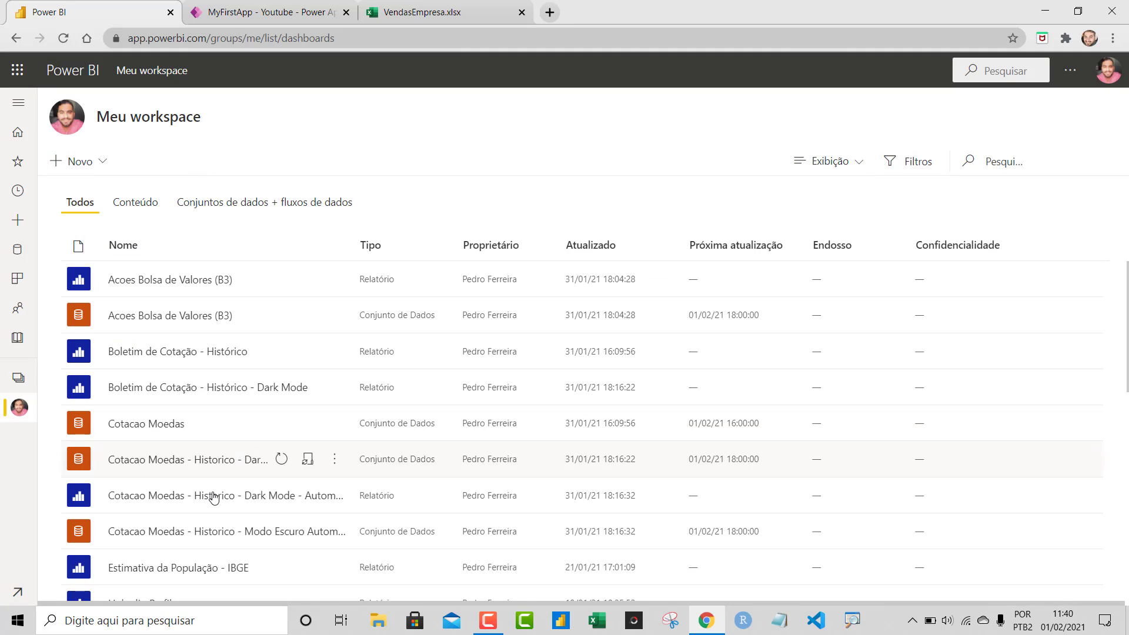
scroll(213, 496, "down", 1)
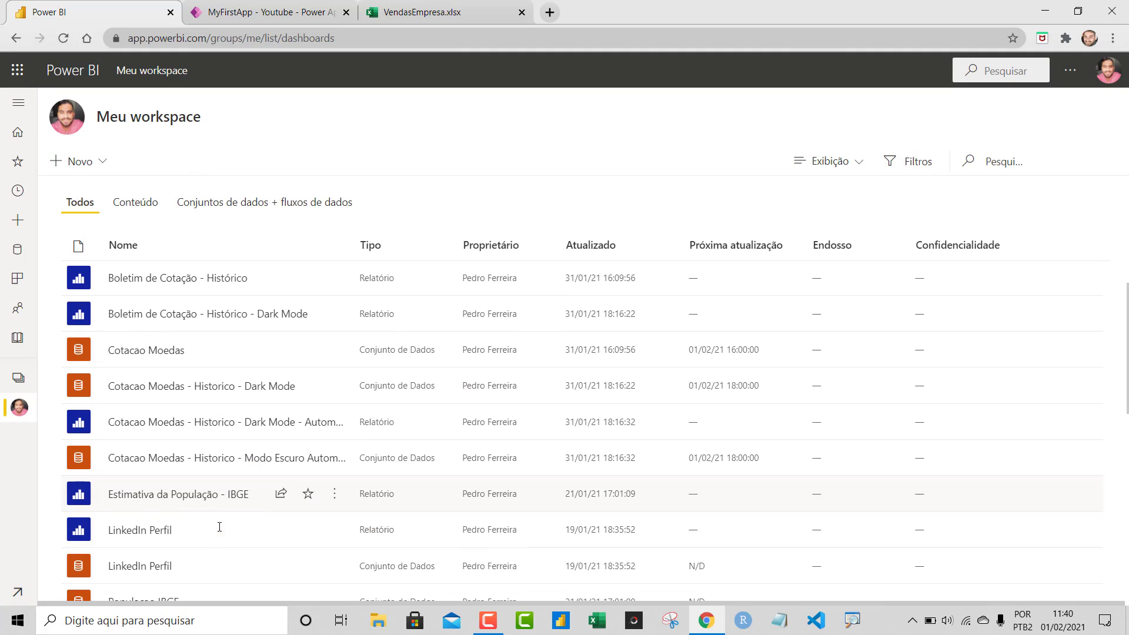
left_click(283, 218)
scroll(281, 493, "down", 2)
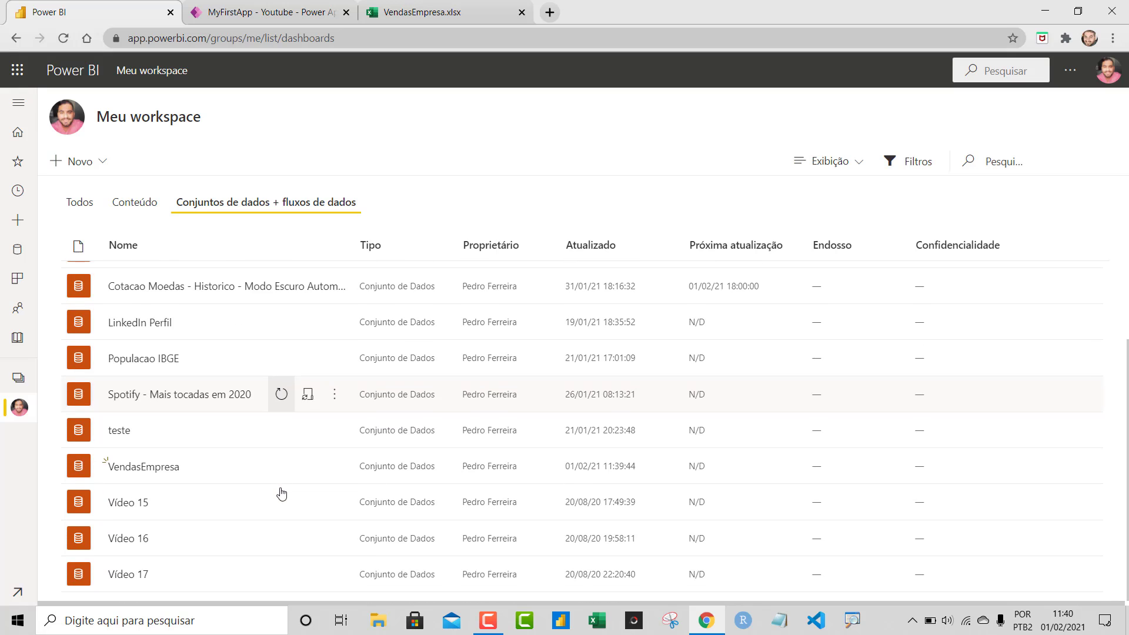
left_click(333, 466)
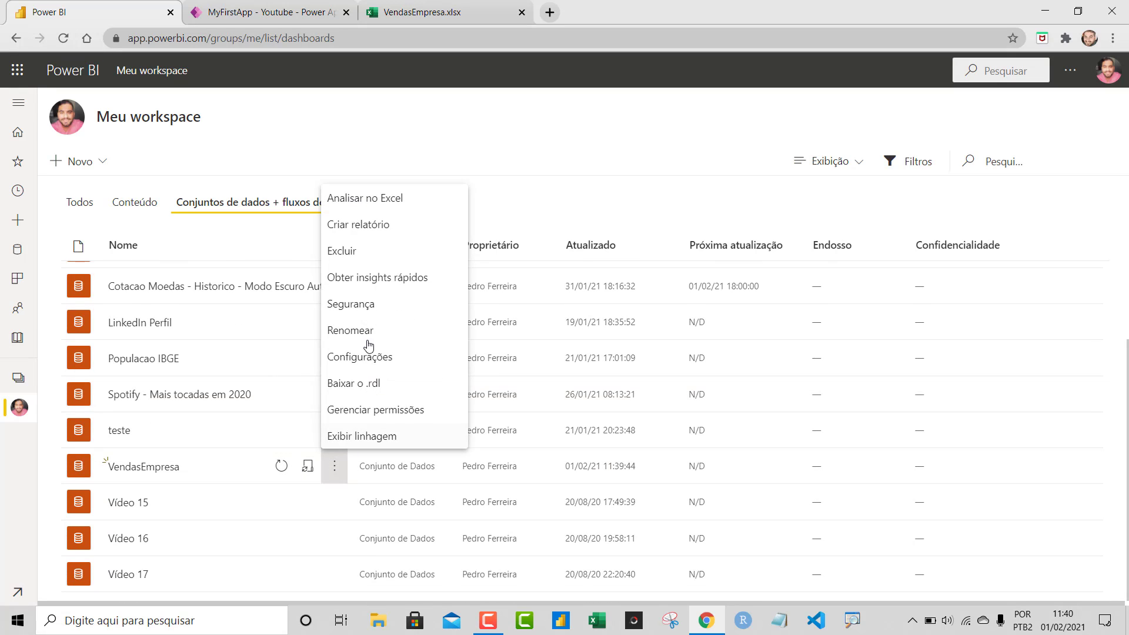
left_click(374, 227)
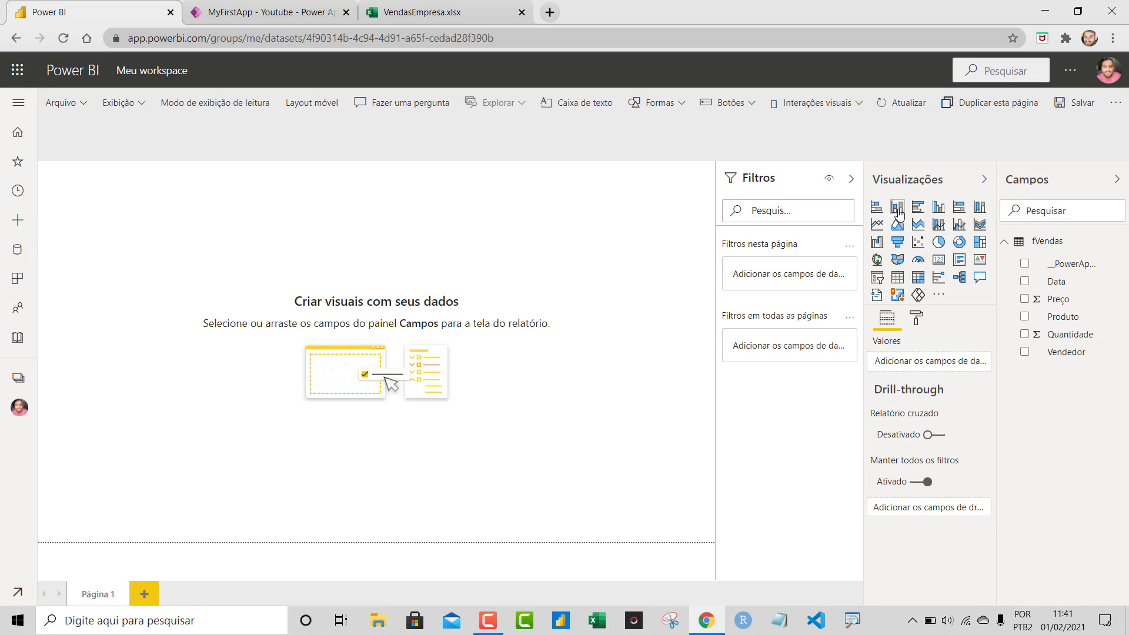
Add a stacked column chart to the report and enlarge it to fill the page.
left_click(897, 212)
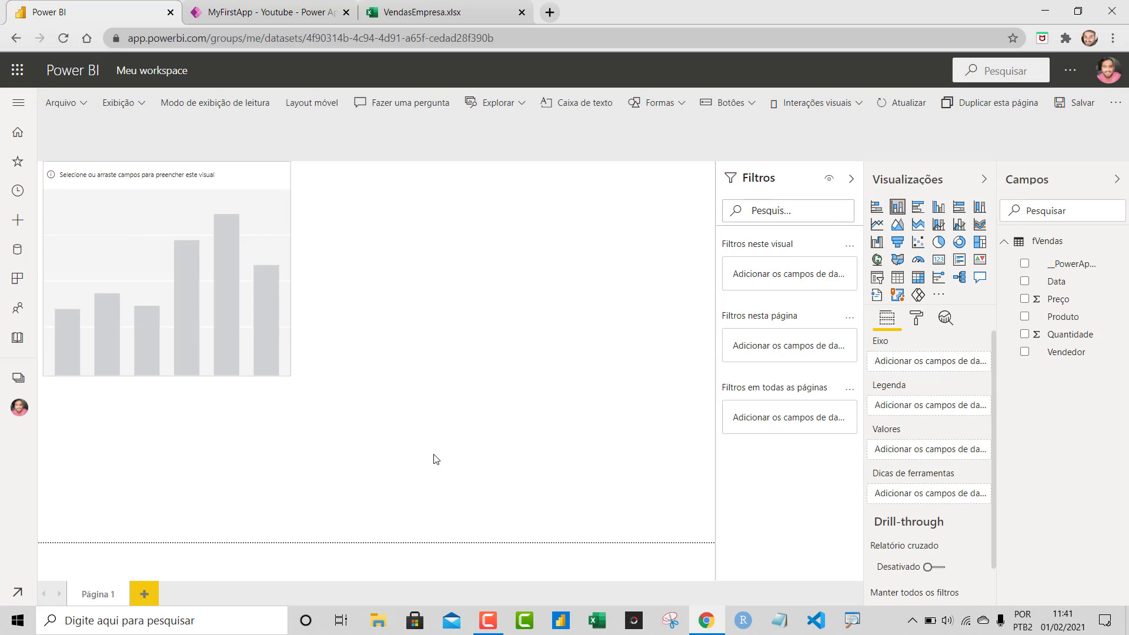
left_click_drag(435, 458, 714, 542)
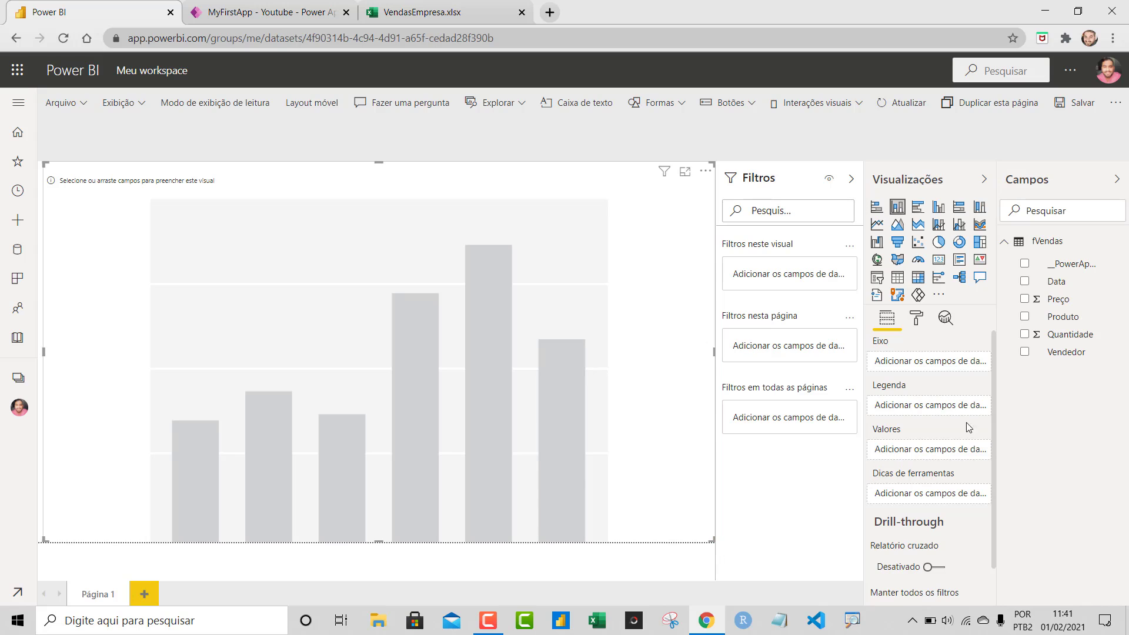
Put Vendedor on the chart's axis and the count of Produto in its values, and rename that value field to Produtos.
left_click_drag(1073, 353, 932, 364)
left_click_drag(1061, 317, 937, 457)
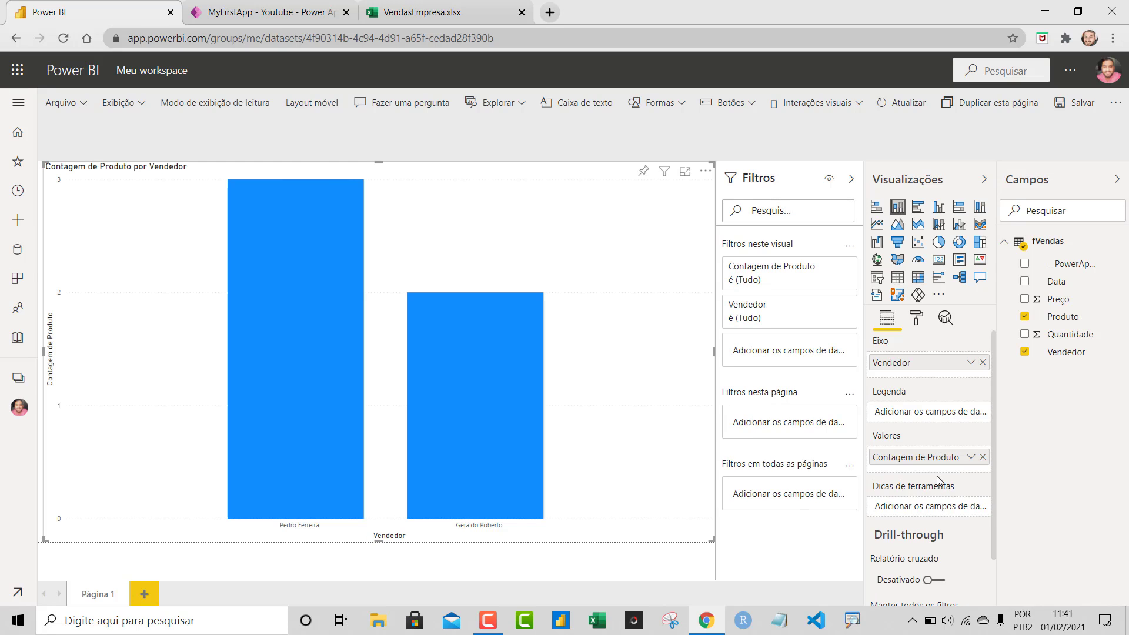
double_click(911, 460)
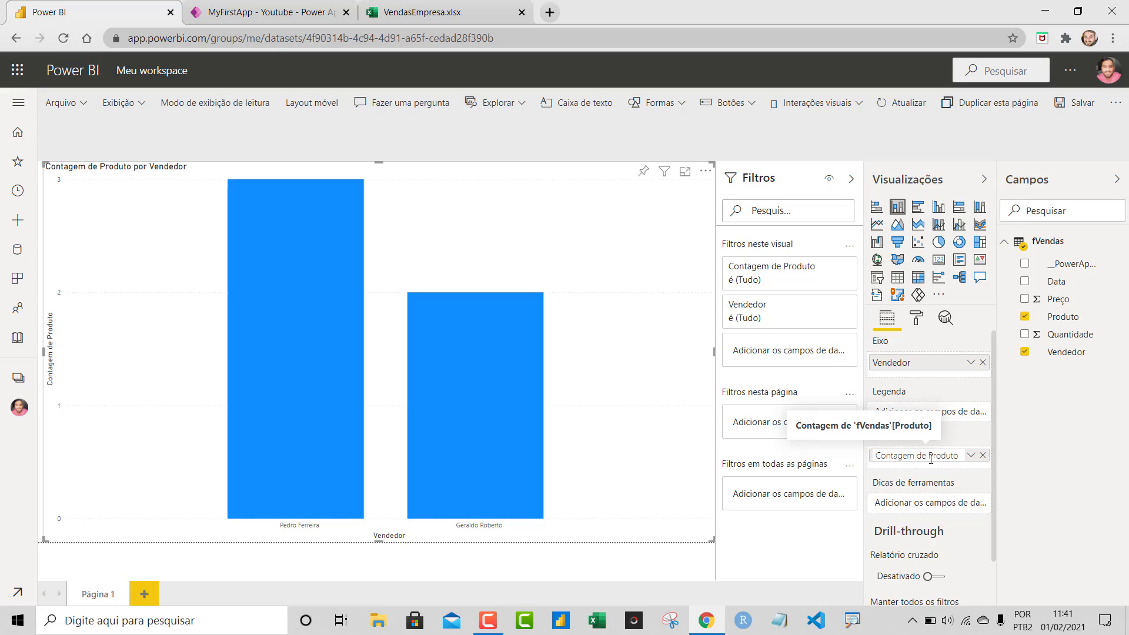
key("BackSpace")
key("BackSpace")
key("BackSpace")
key("BackSpace")
key("BackSpace")
key("BackSpace")
key("BackSpace")
key("BackSpace")
key("BackSpace")
key("BackSpace")
key("BackSpace")
key("BackSpace")
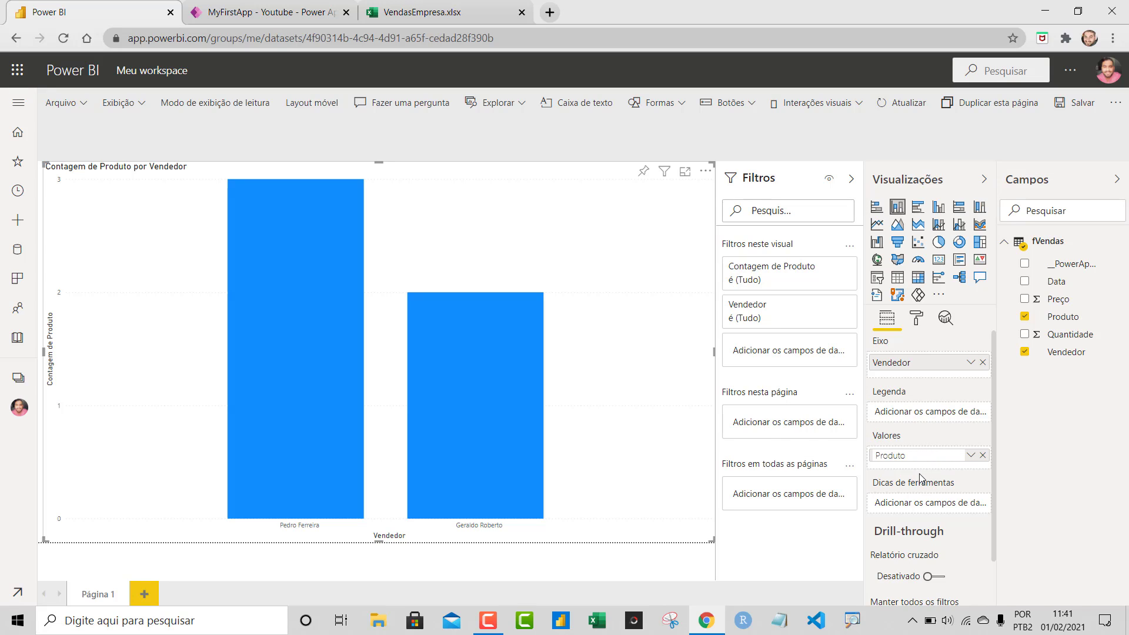
type("s")
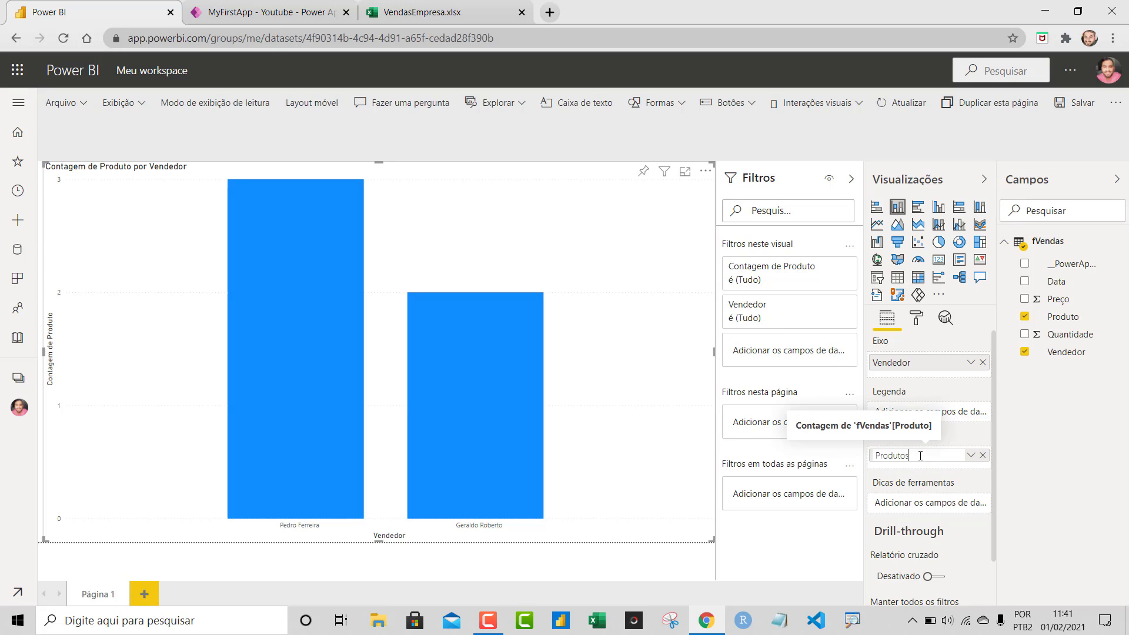
key("Return")
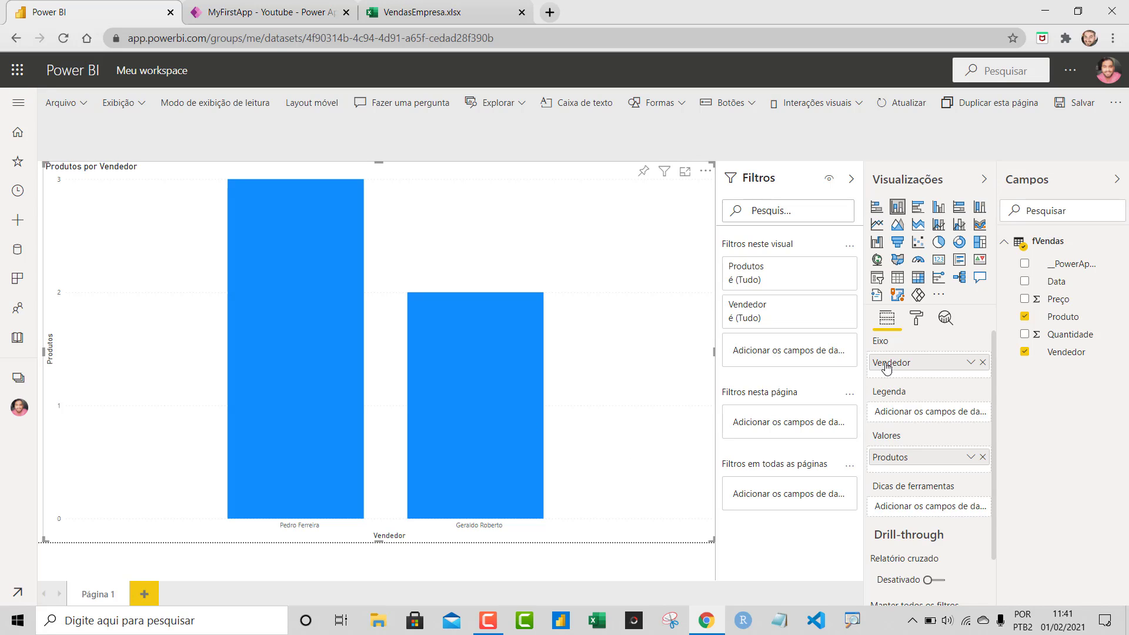
Turn off the X axis title in the column chart's formatting.
left_click(915, 318)
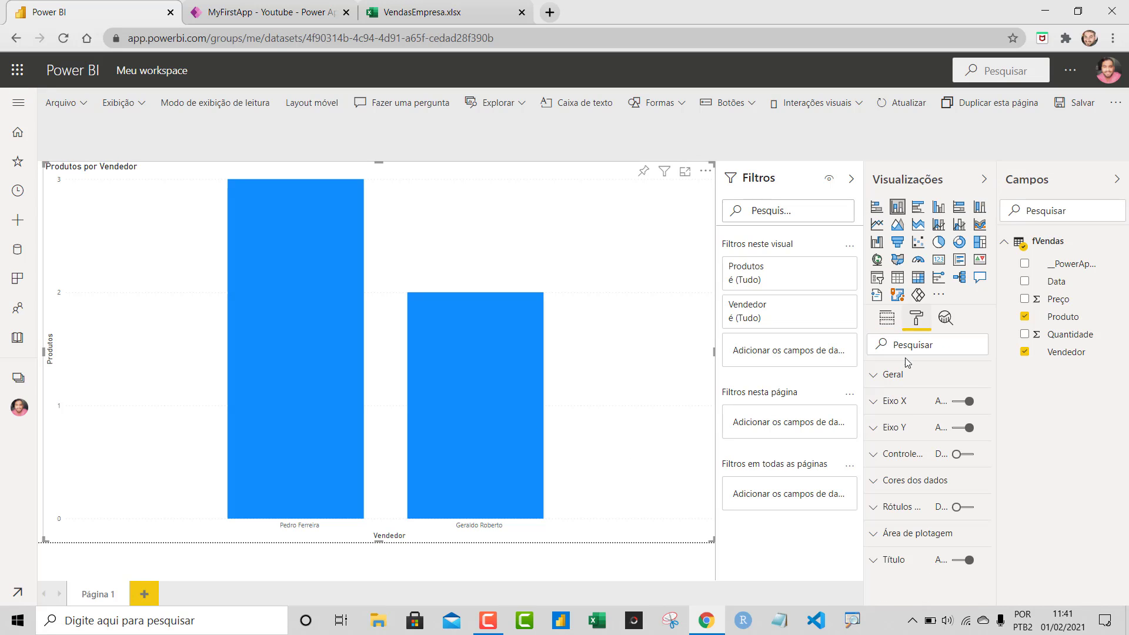
left_click(875, 408)
scroll(930, 438, "down", 5)
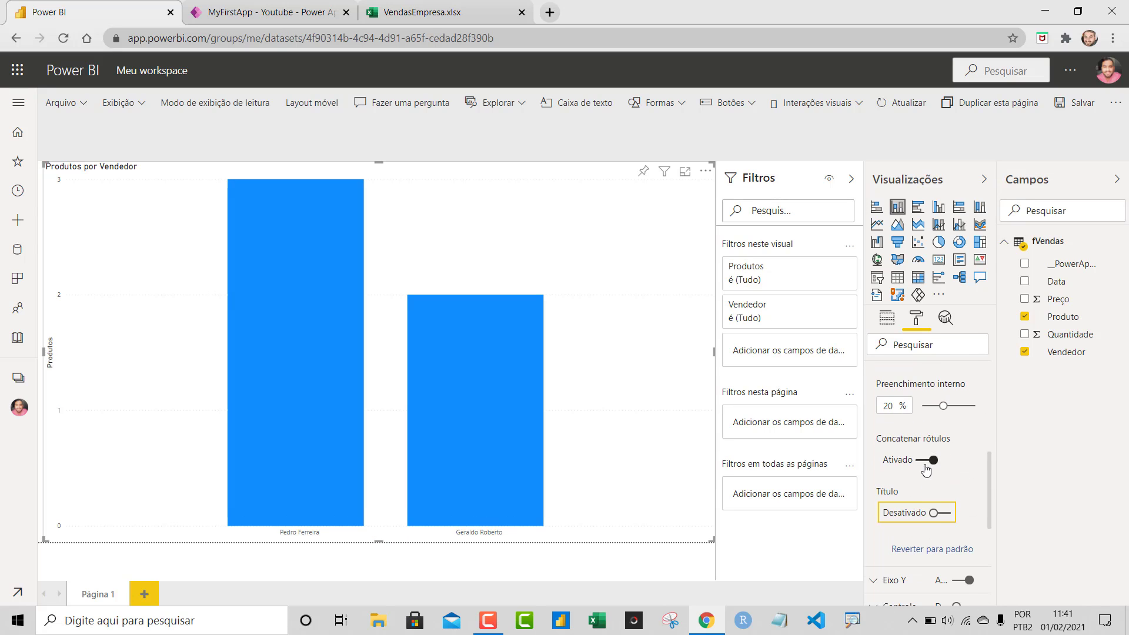
scroll(923, 471, "up", 10)
left_click(869, 406)
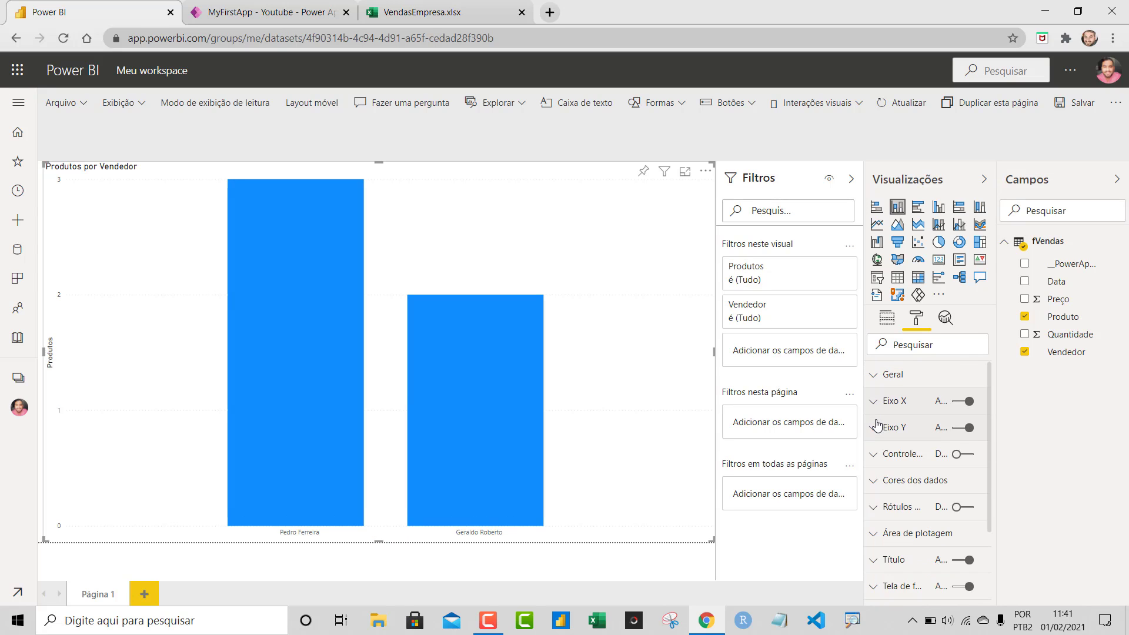
Turn off the column chart's Y axis together with its axis title.
left_click(876, 429)
left_click(968, 429)
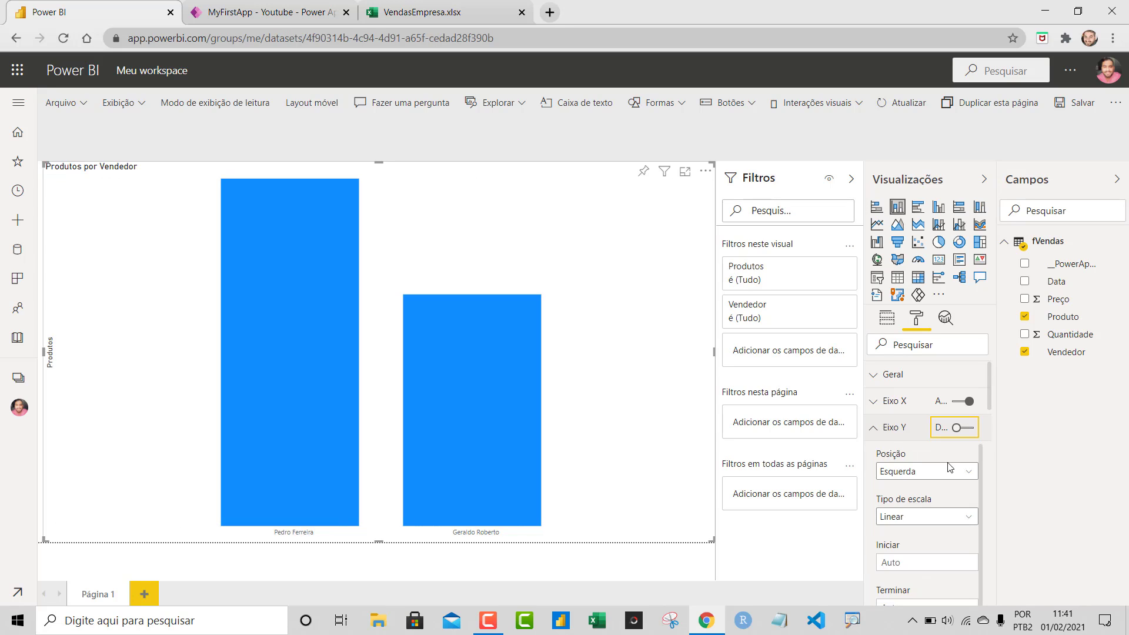
scroll(913, 520, "down", 5)
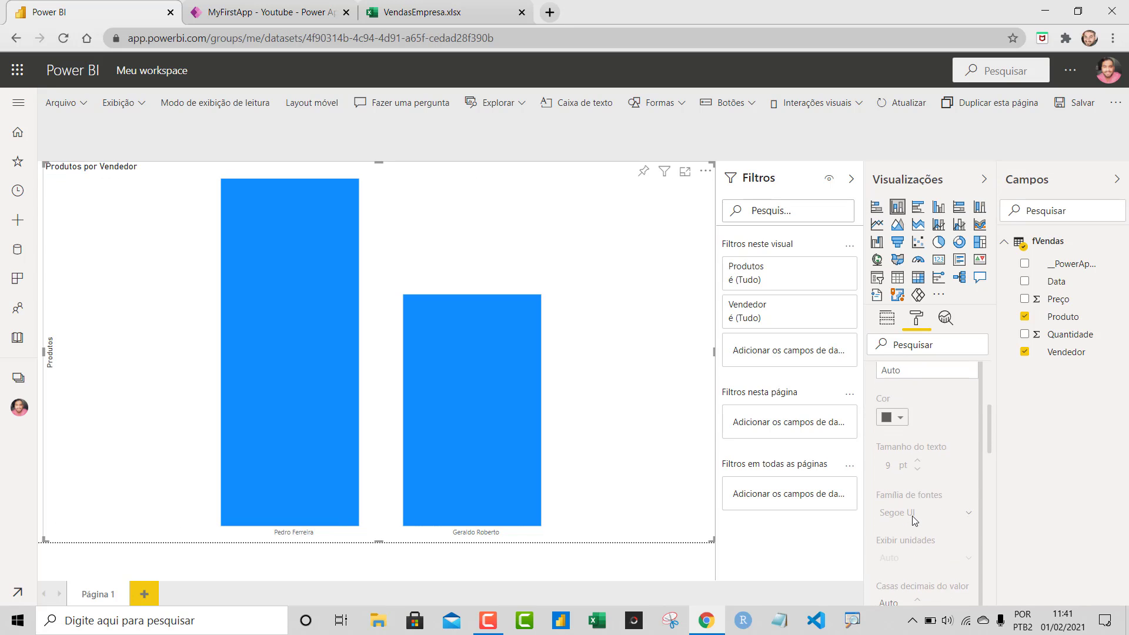
left_click(933, 435)
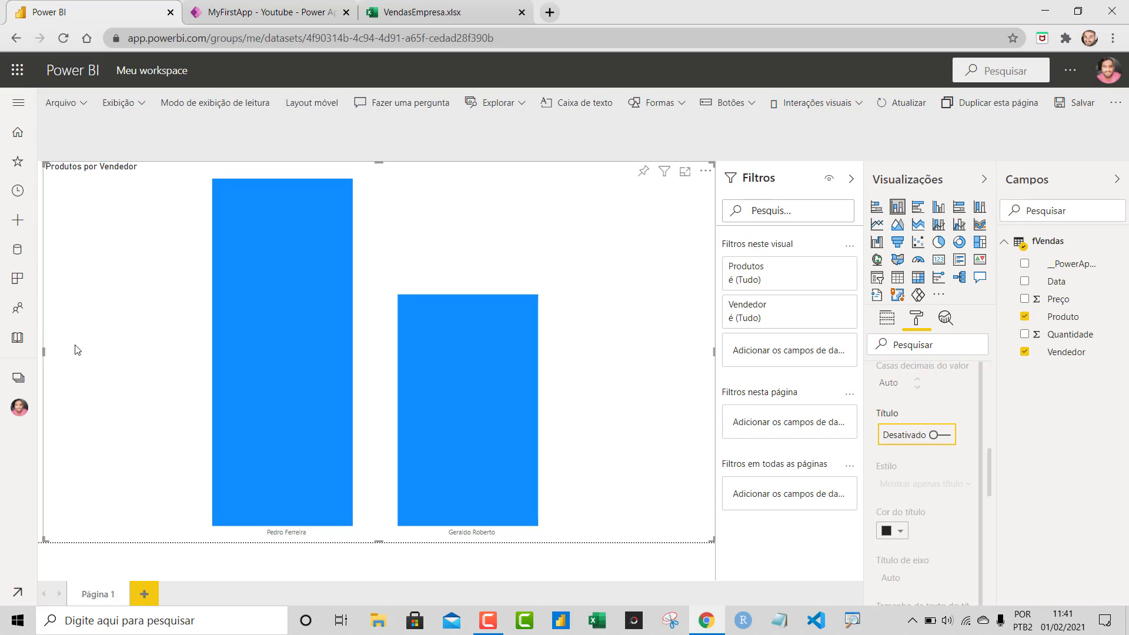
scroll(883, 414, "up", 5)
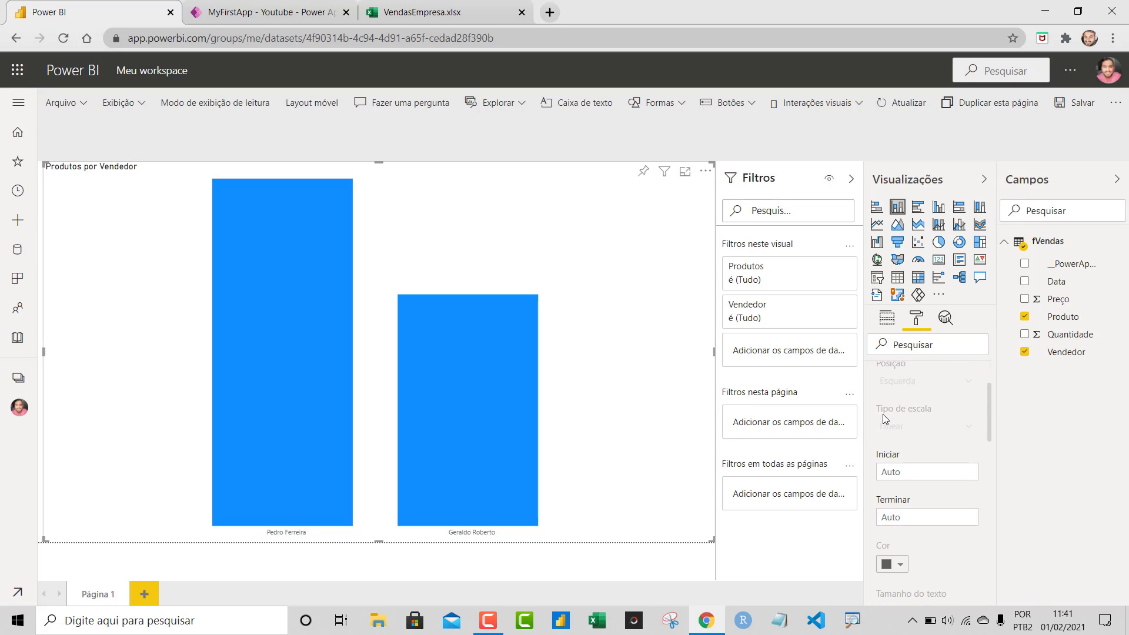
left_click(874, 428)
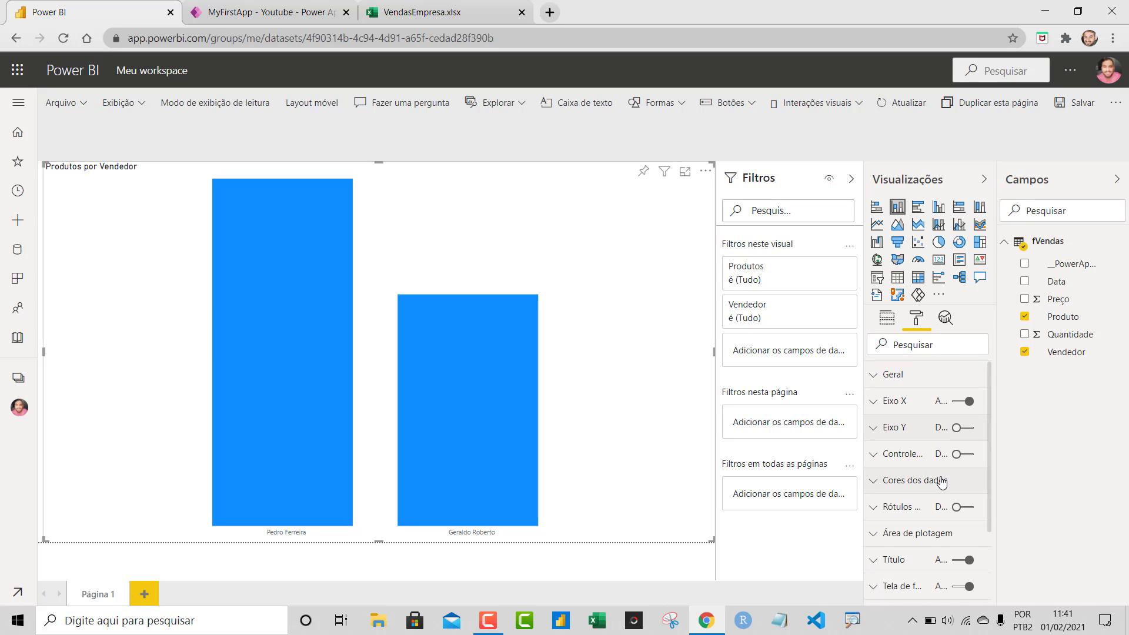
Turn off the chart's background and centre its title, Produtos por Vendedor.
scroll(941, 481, "down", 3)
left_click(964, 468)
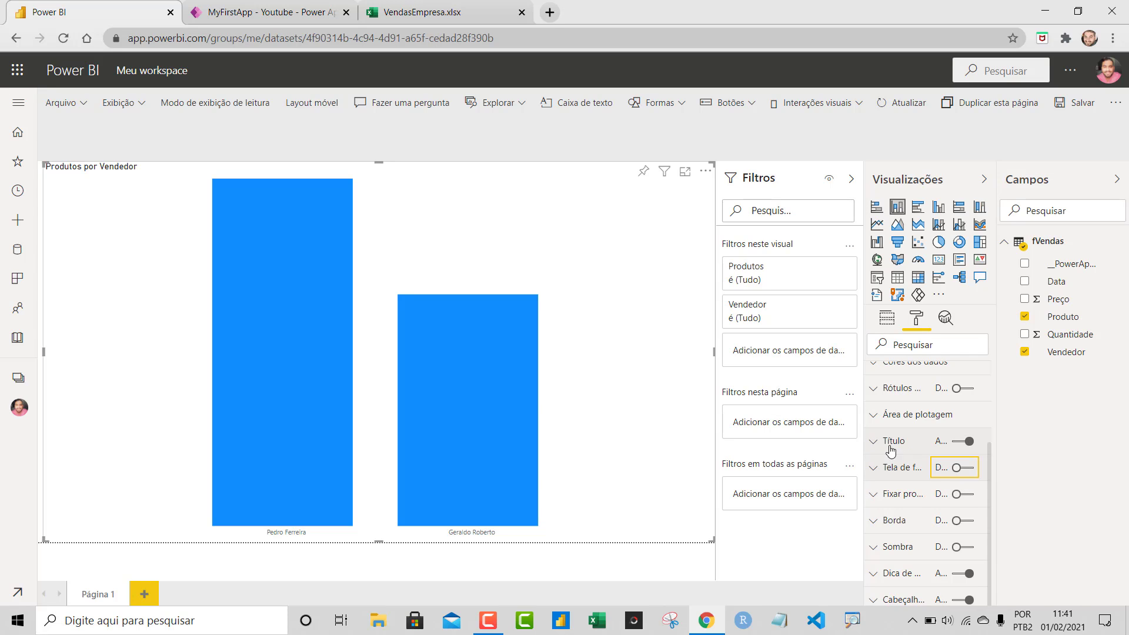
left_click(873, 442)
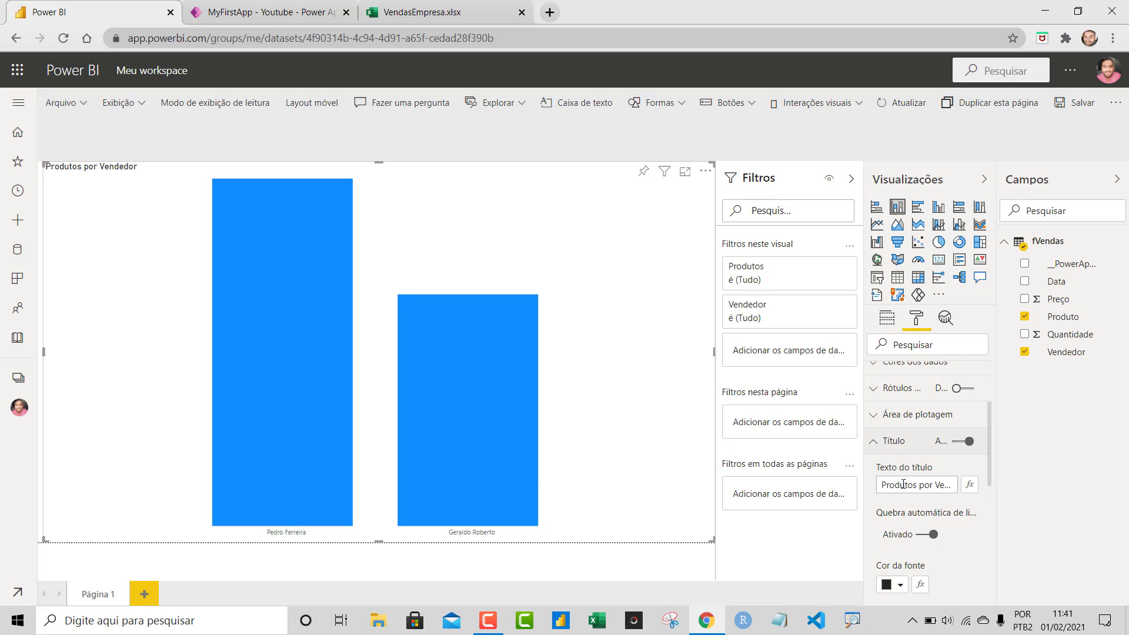
scroll(915, 511, "down", 5)
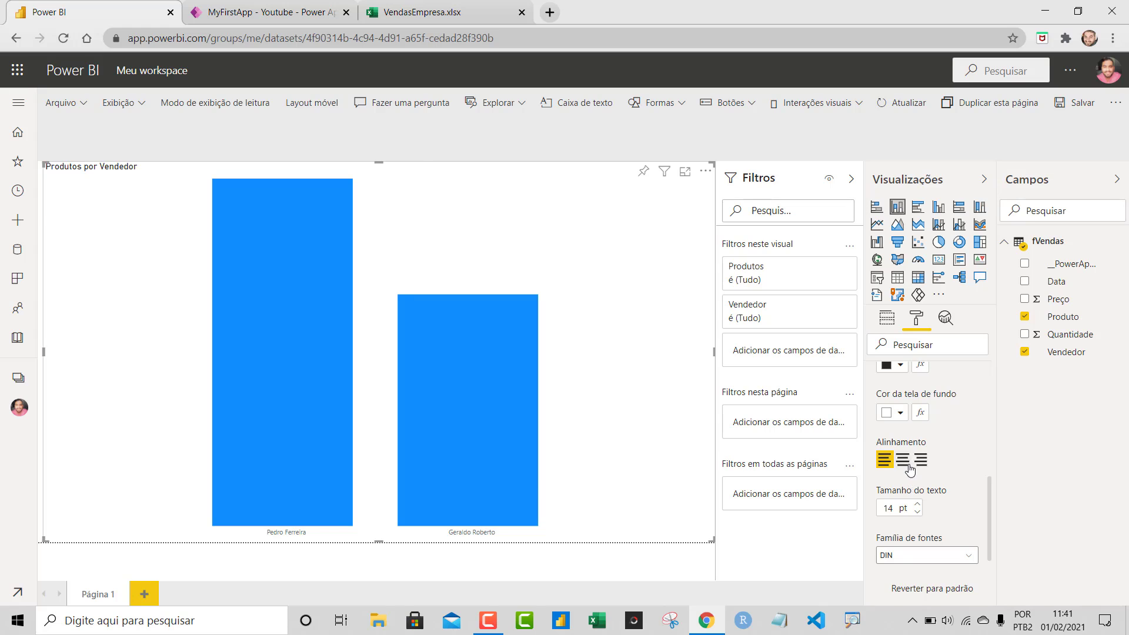
left_click(902, 459)
Collapse the visualizations, fields and filters areas to give the chart more room.
left_click(983, 178)
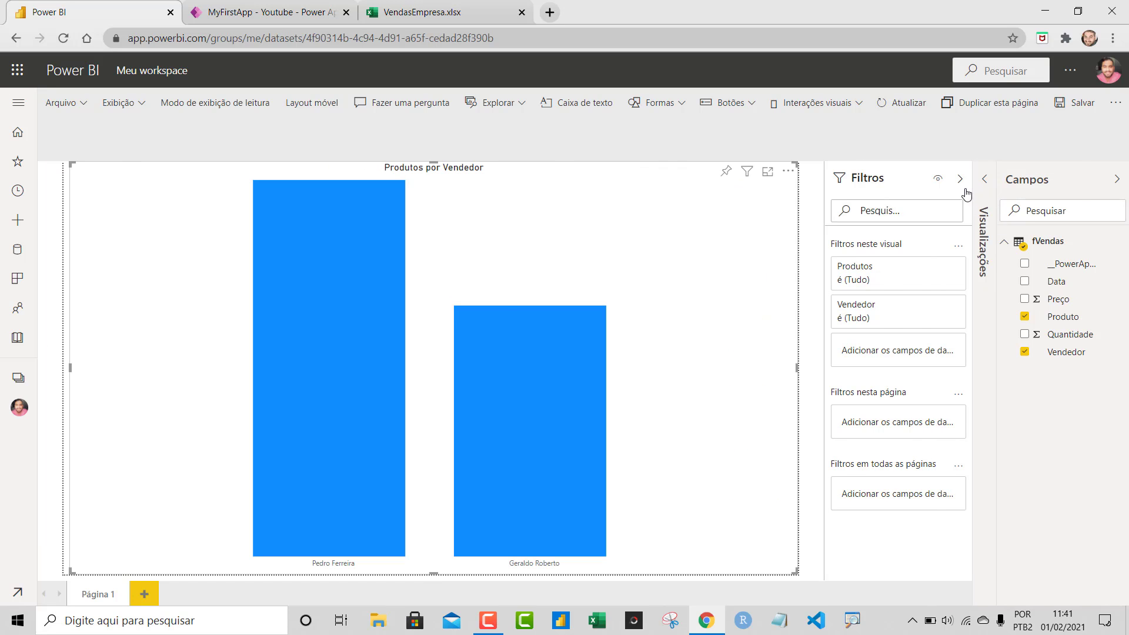
left_click(1112, 182)
left_click(1069, 178)
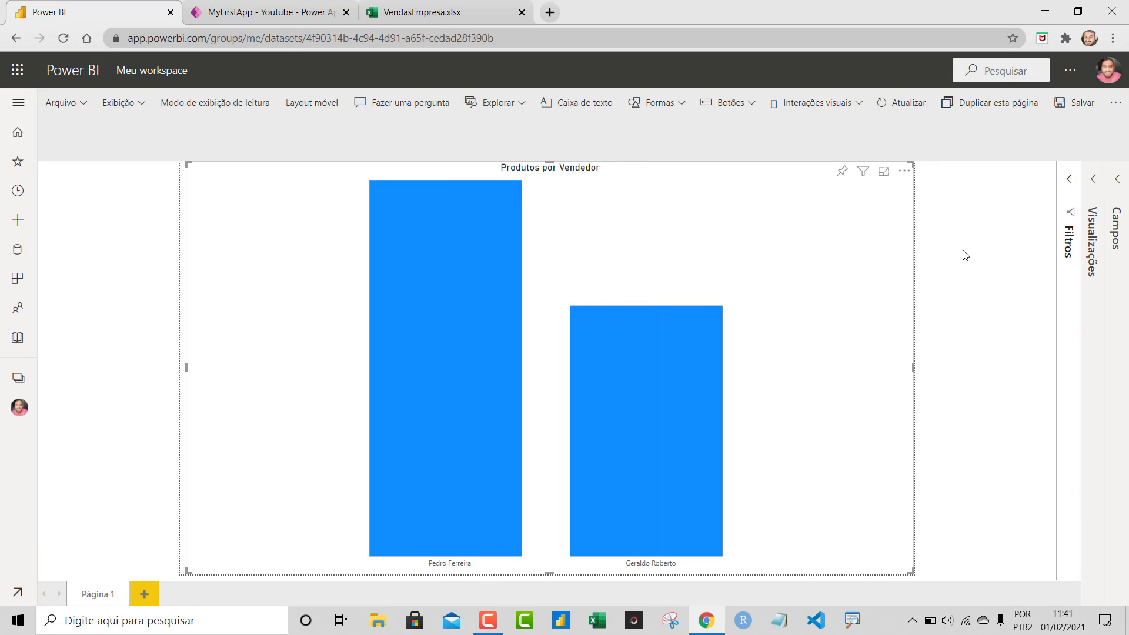
left_click(779, 252)
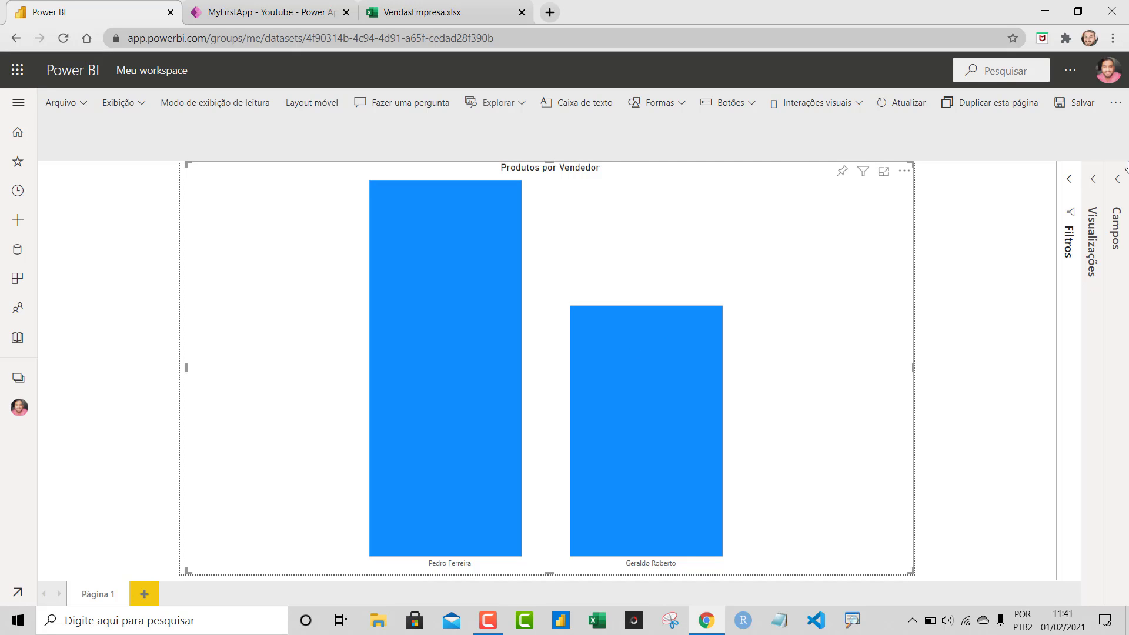
Turn on the column chart's data labels, enlarge their text, and hide the formatting options again.
left_click(1090, 179)
left_click(1024, 320)
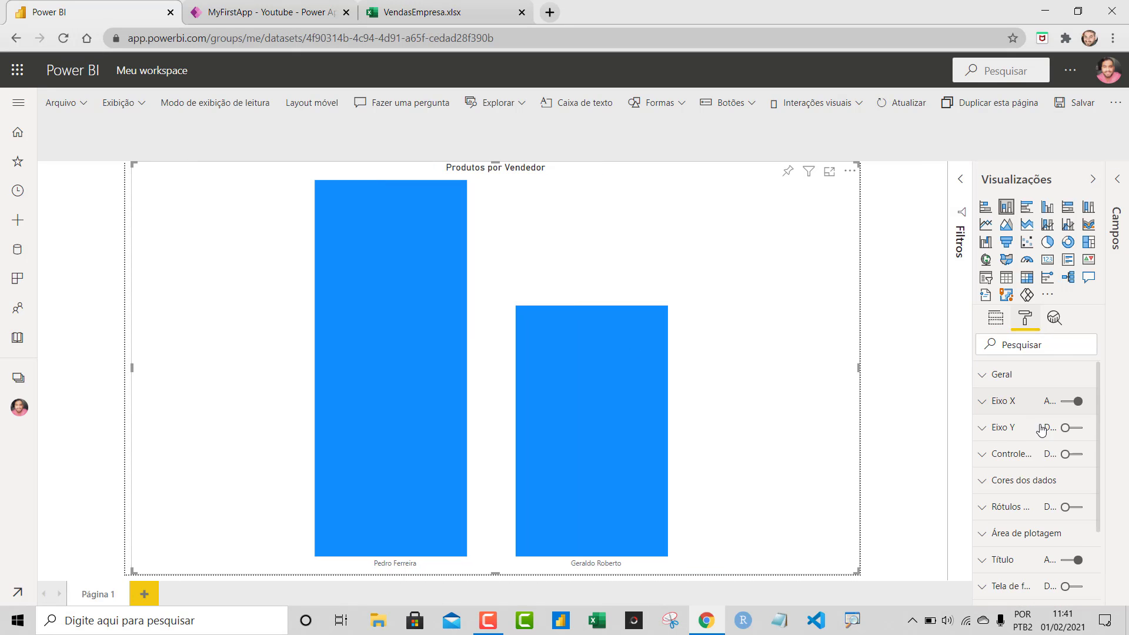
left_click(1071, 506)
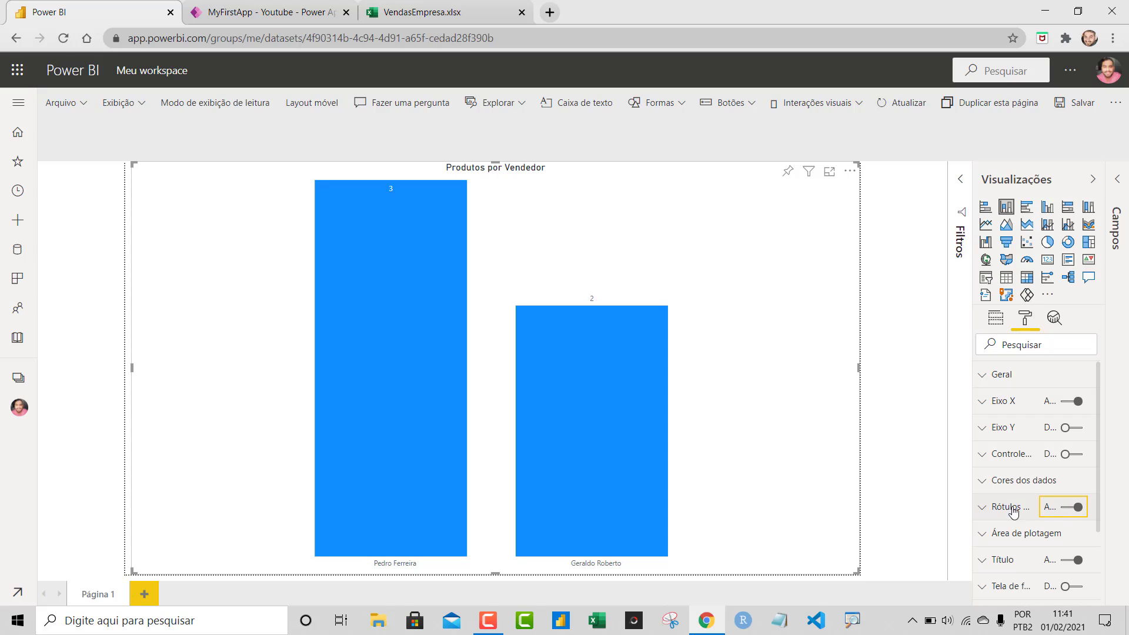
left_click(982, 507)
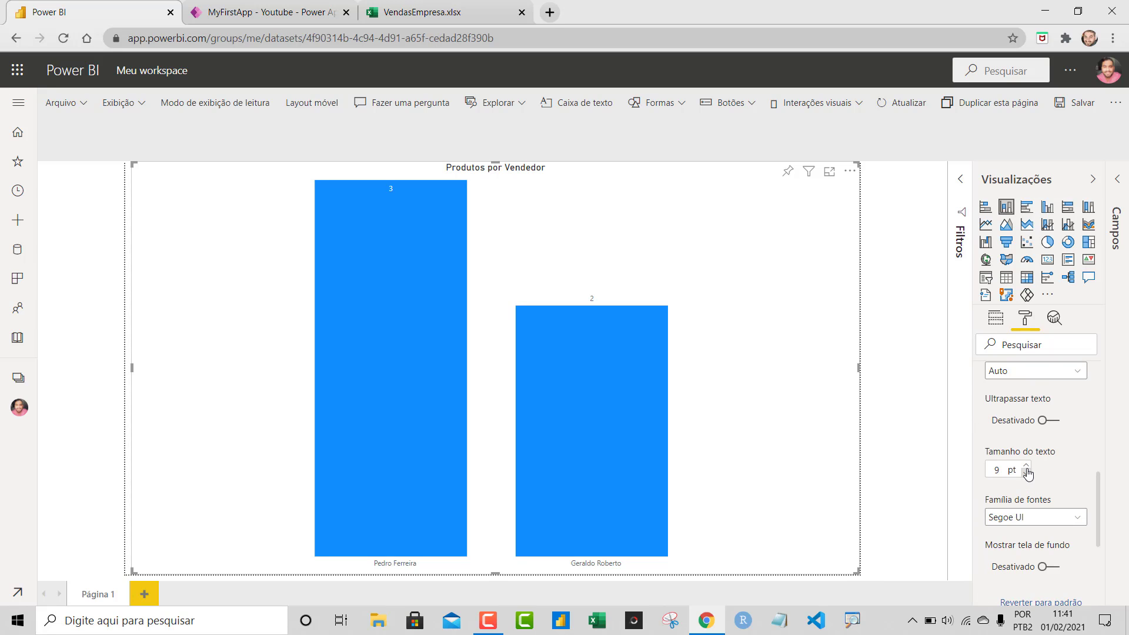
left_click(1027, 464)
left_click(1027, 465)
left_click(1026, 465)
left_click(1092, 179)
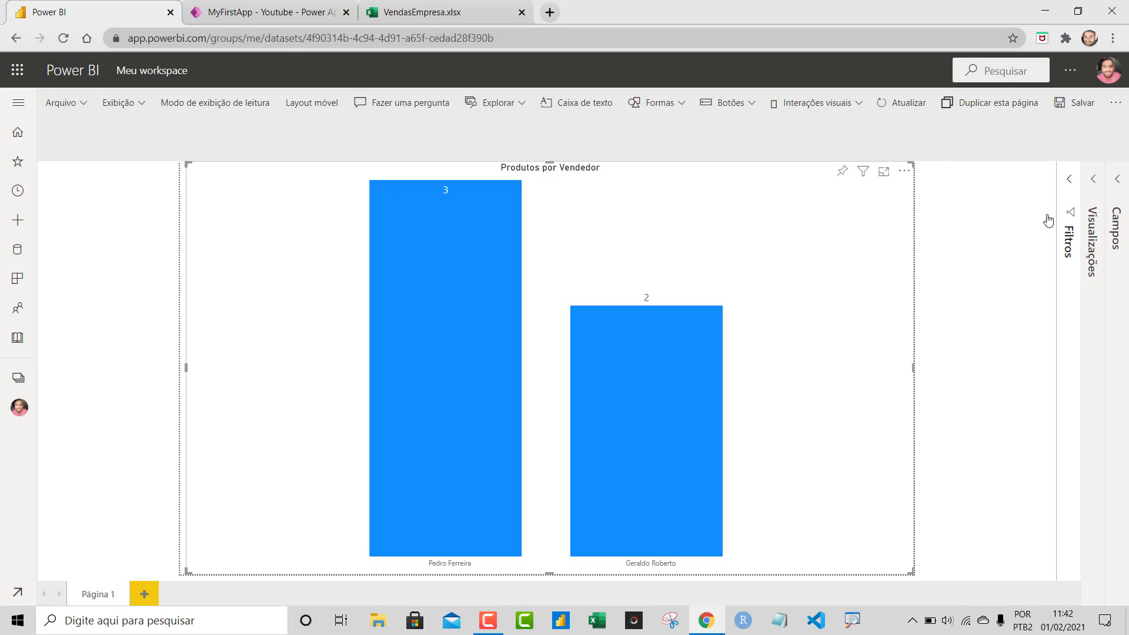
Save the report as Vendas por Vendedor and dismiss the save notification.
left_click(83, 105)
left_click(91, 136)
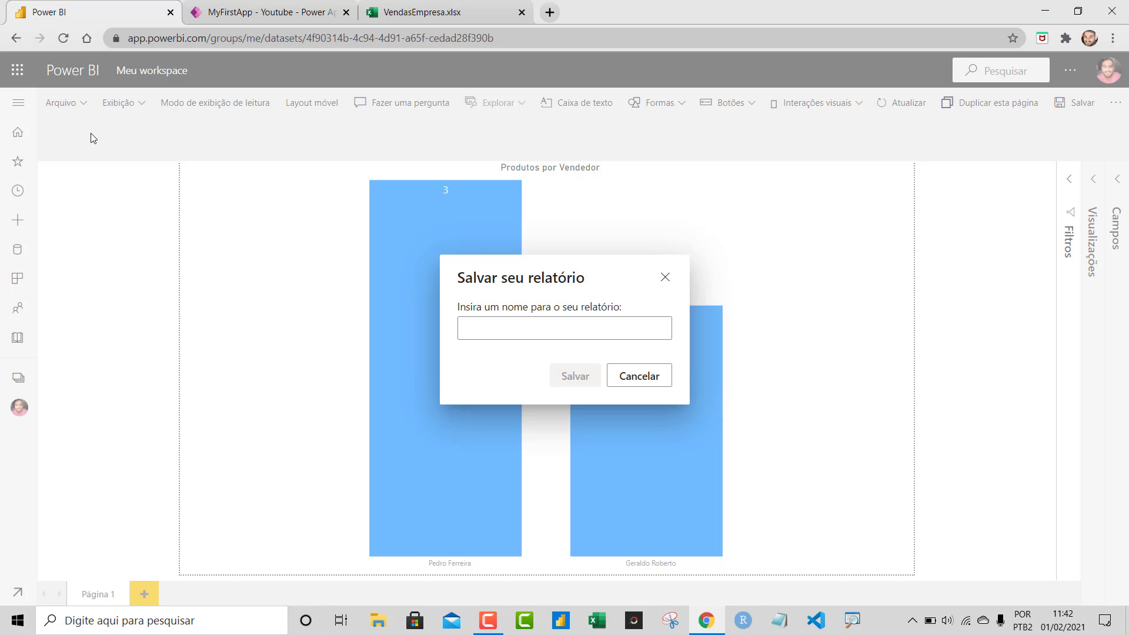
type("Verndas")
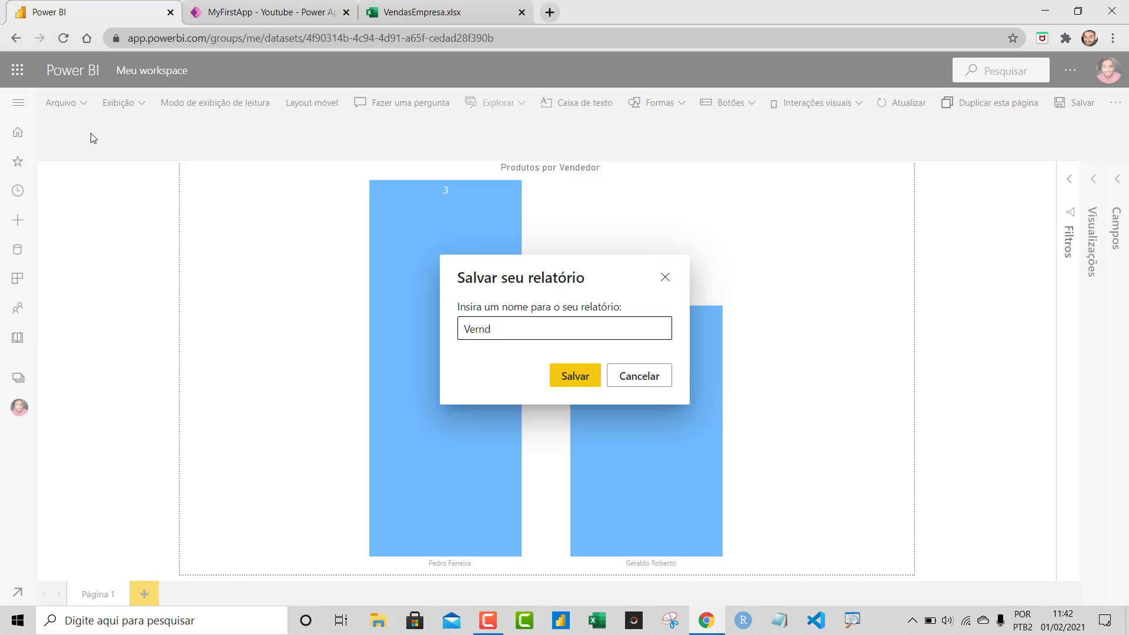
key("BackSpace")
type("ndas por")
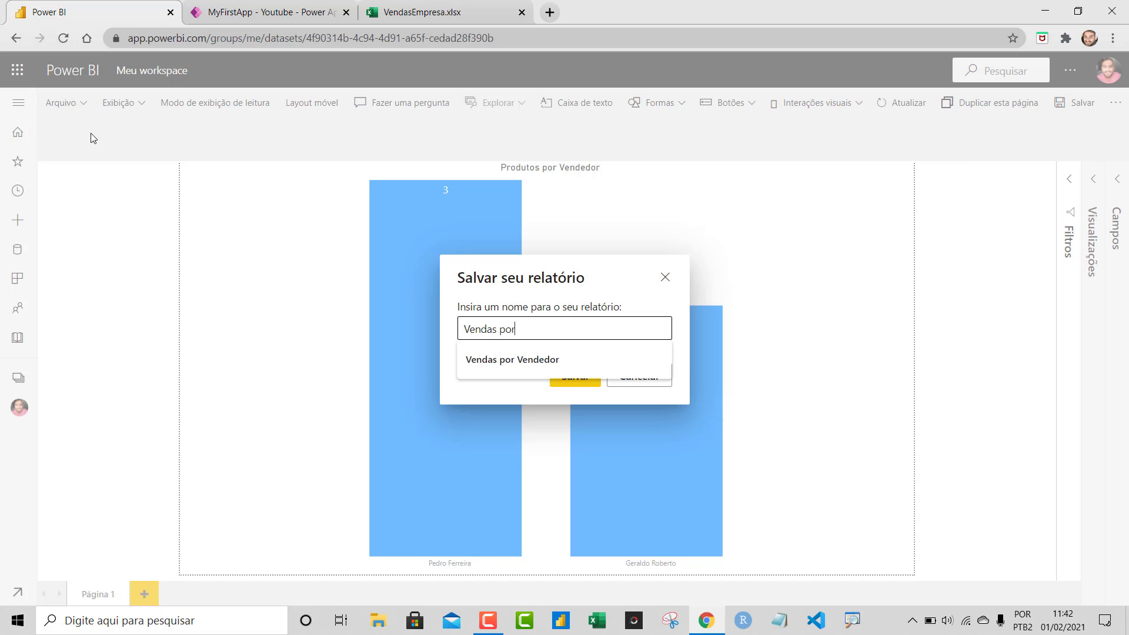
type(" Vendedor")
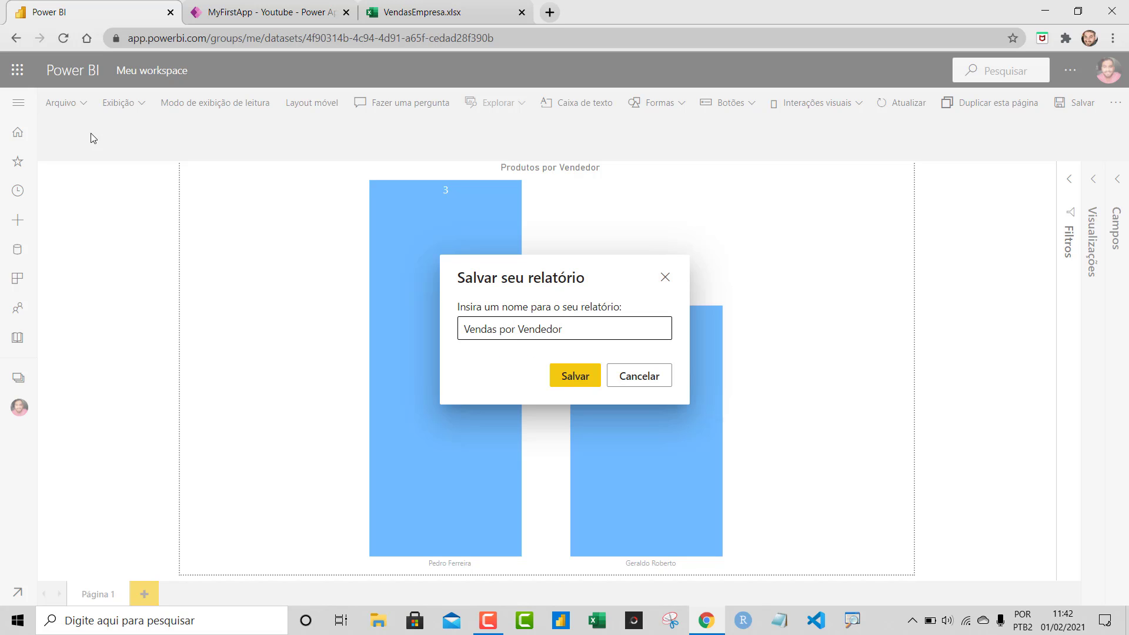
left_click(575, 379)
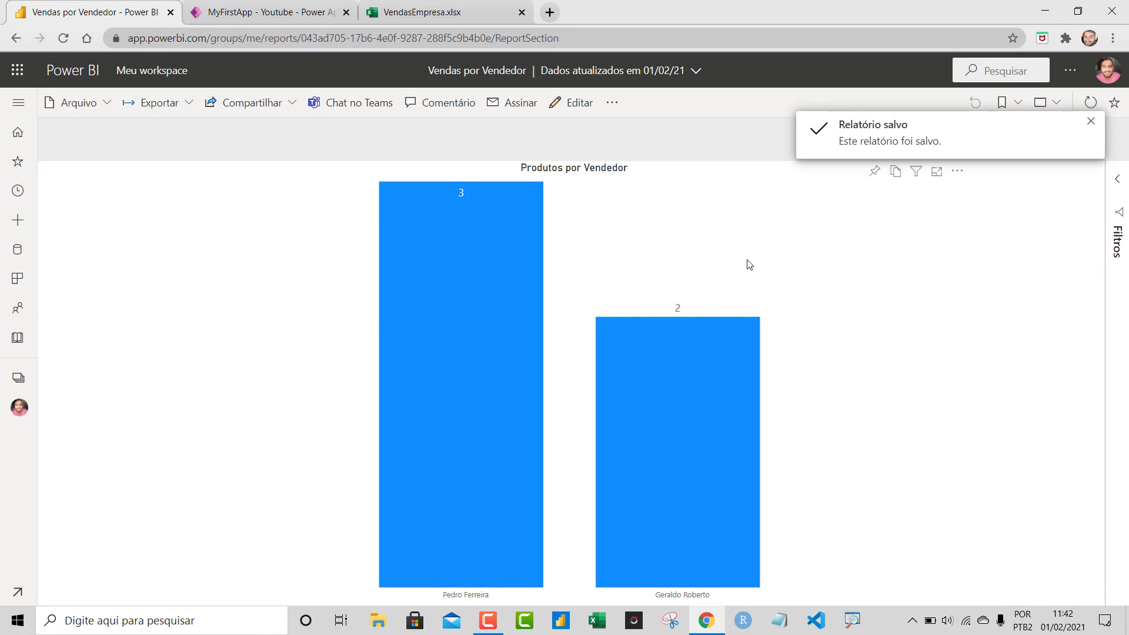
left_click(1090, 121)
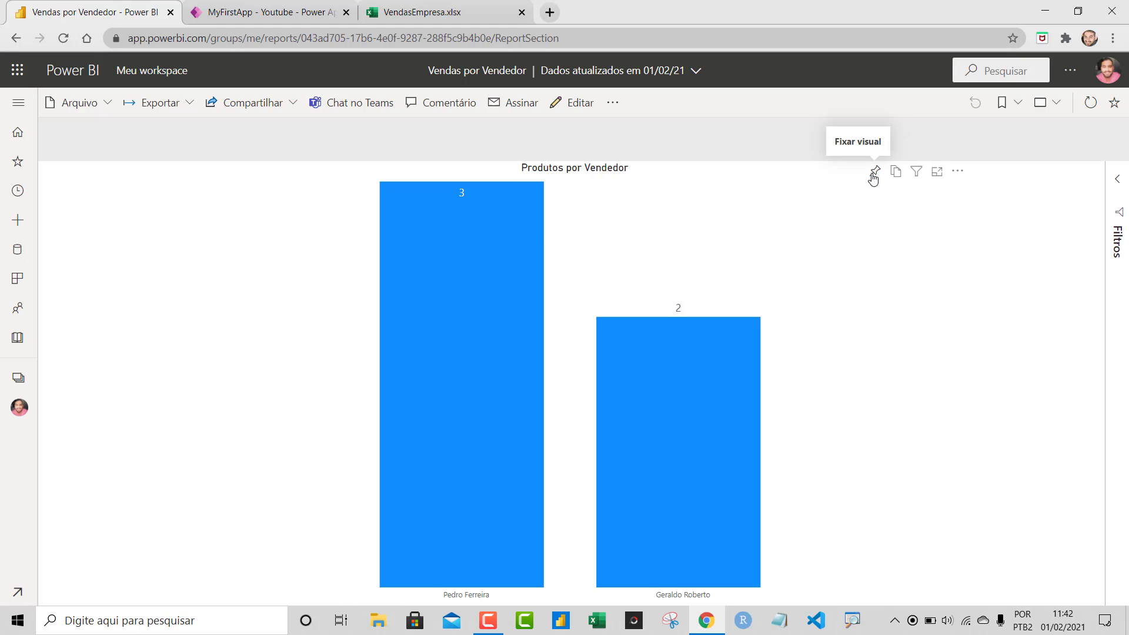
Pin the column chart to a new dashboard named GraficosPowerApps and go to that dashboard.
left_click(874, 171)
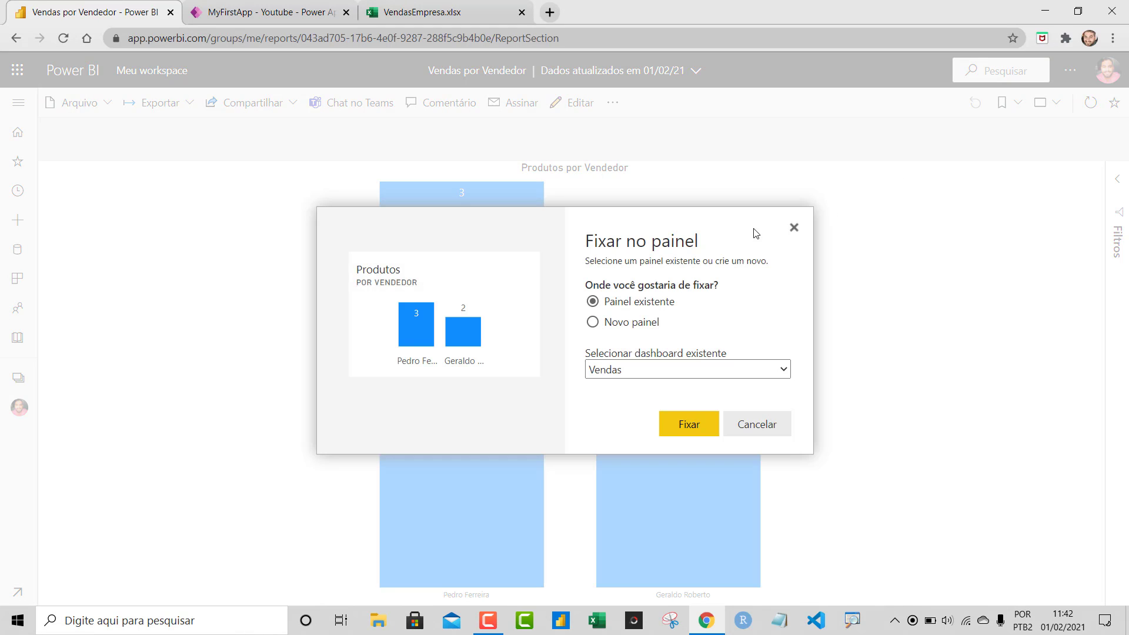
left_click(631, 323)
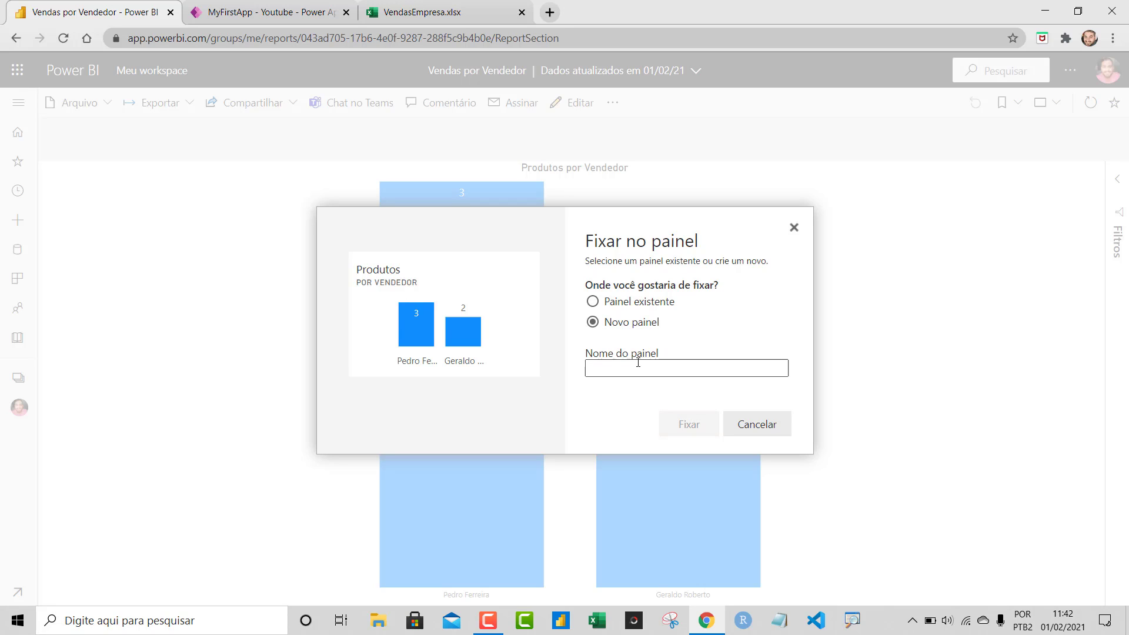
left_click(638, 362)
type("GraficosPowerApps")
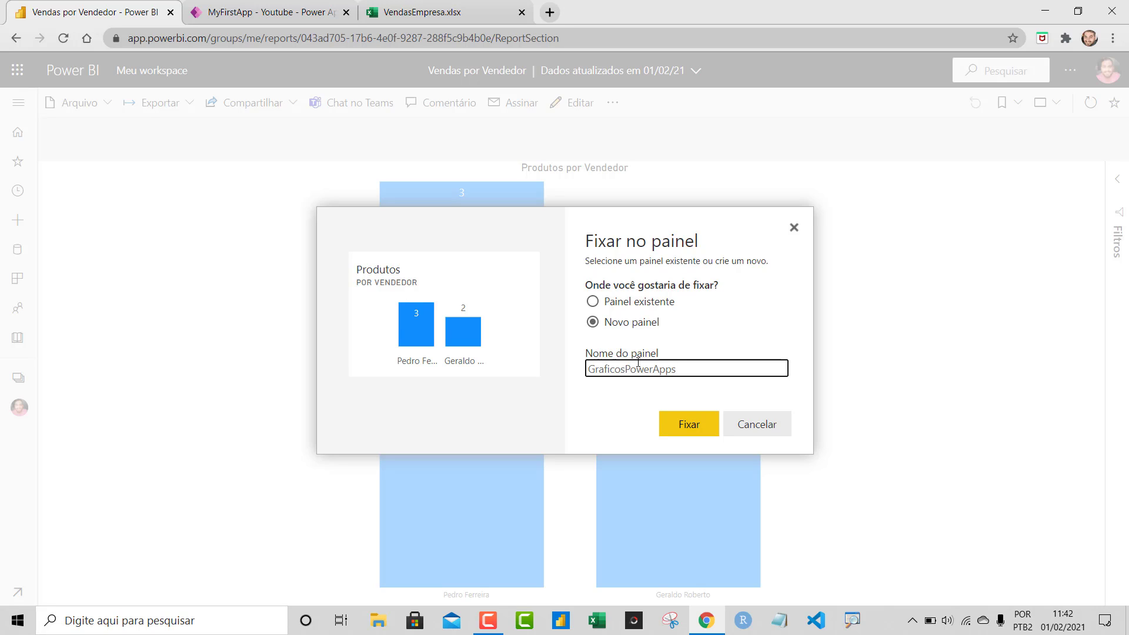
left_click(682, 426)
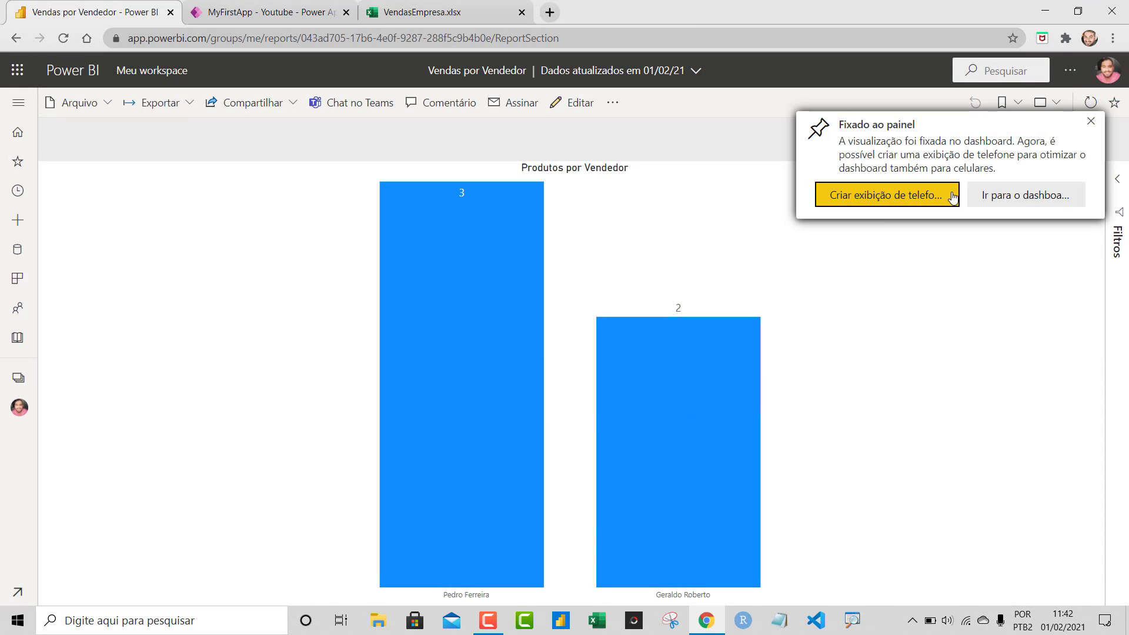
left_click(987, 199)
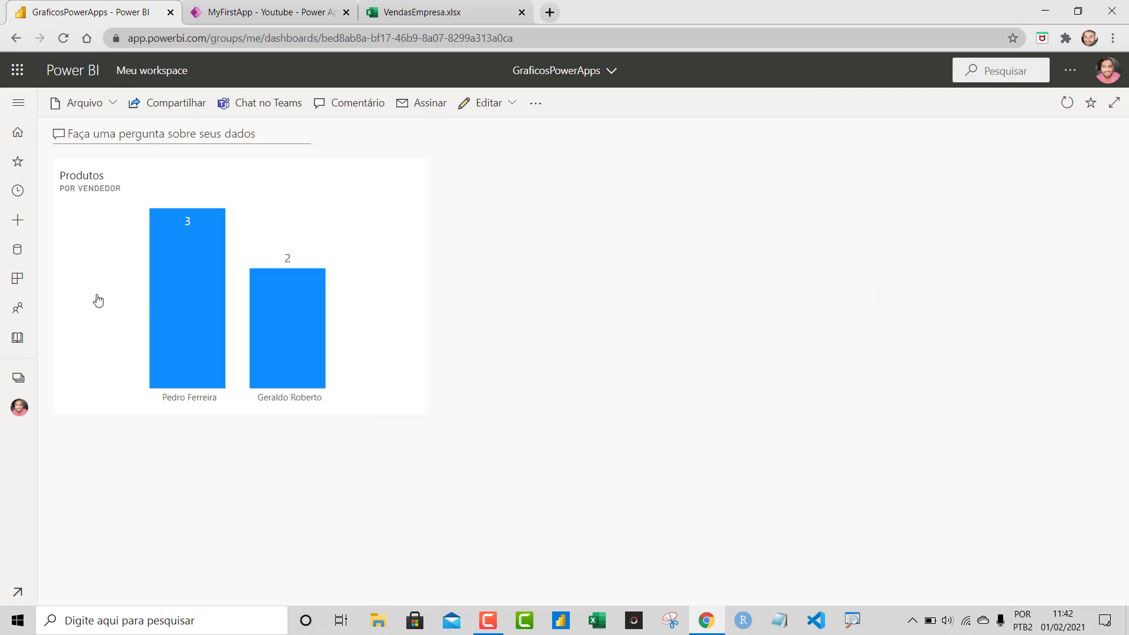
left_click(409, 185)
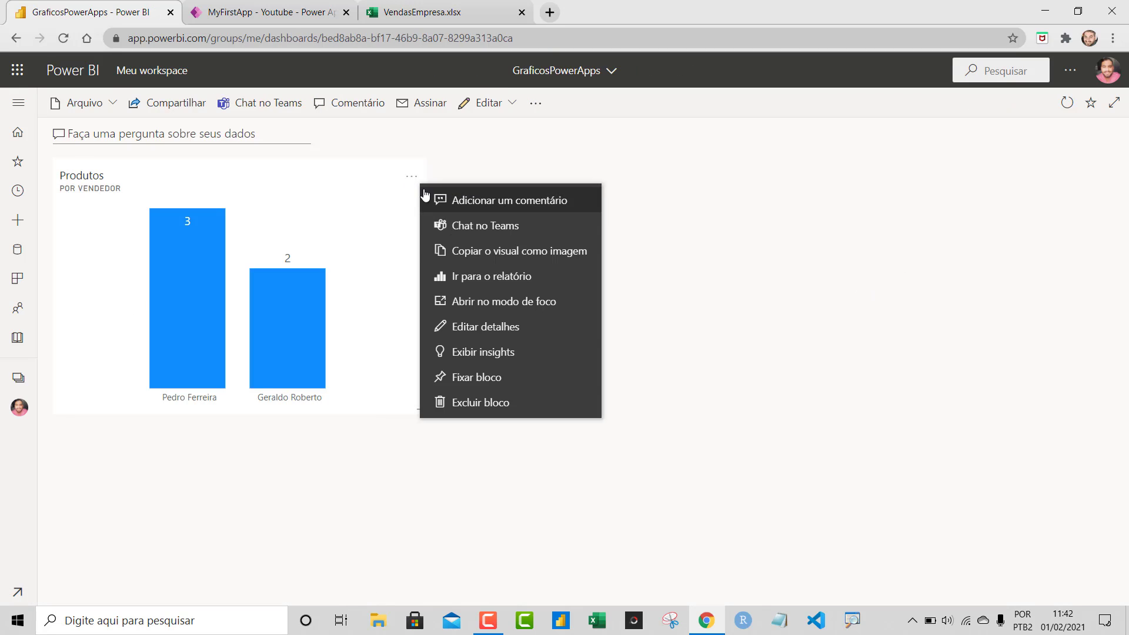
left_click(486, 328)
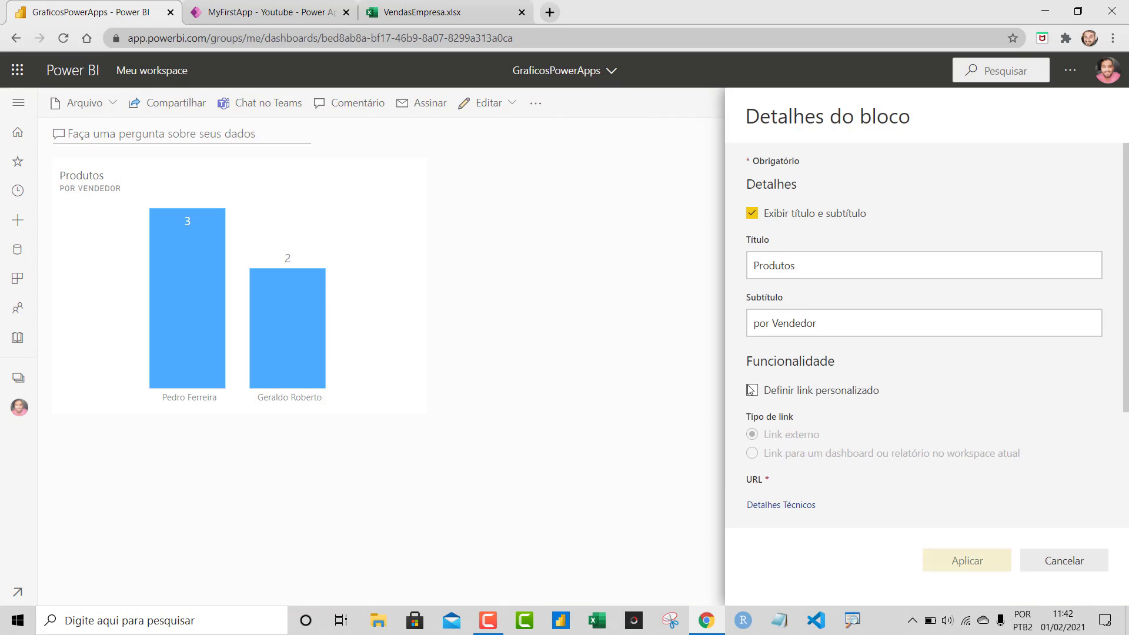
left_click_drag(849, 325, 688, 320)
key("BackSpace")
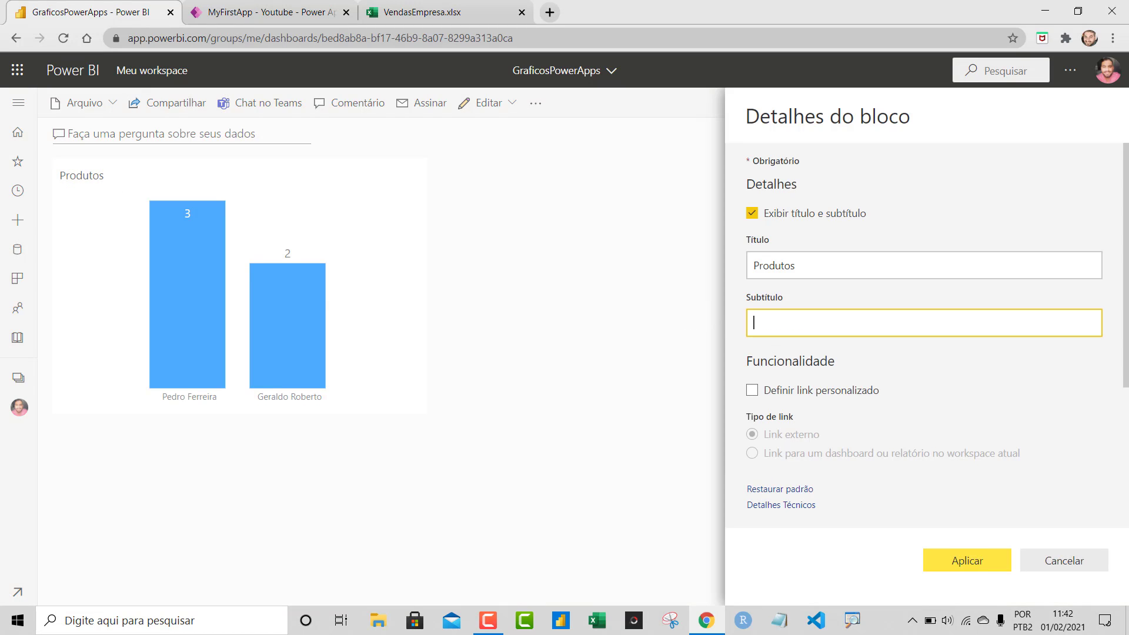
left_click(1109, 581)
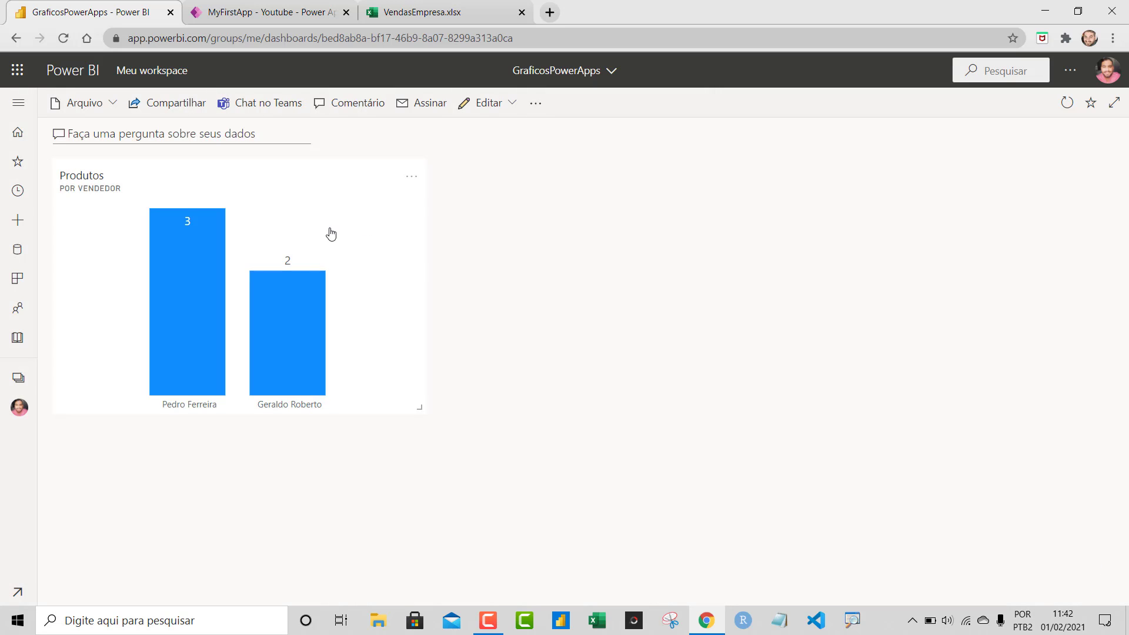
left_click_drag(416, 412, 447, 439)
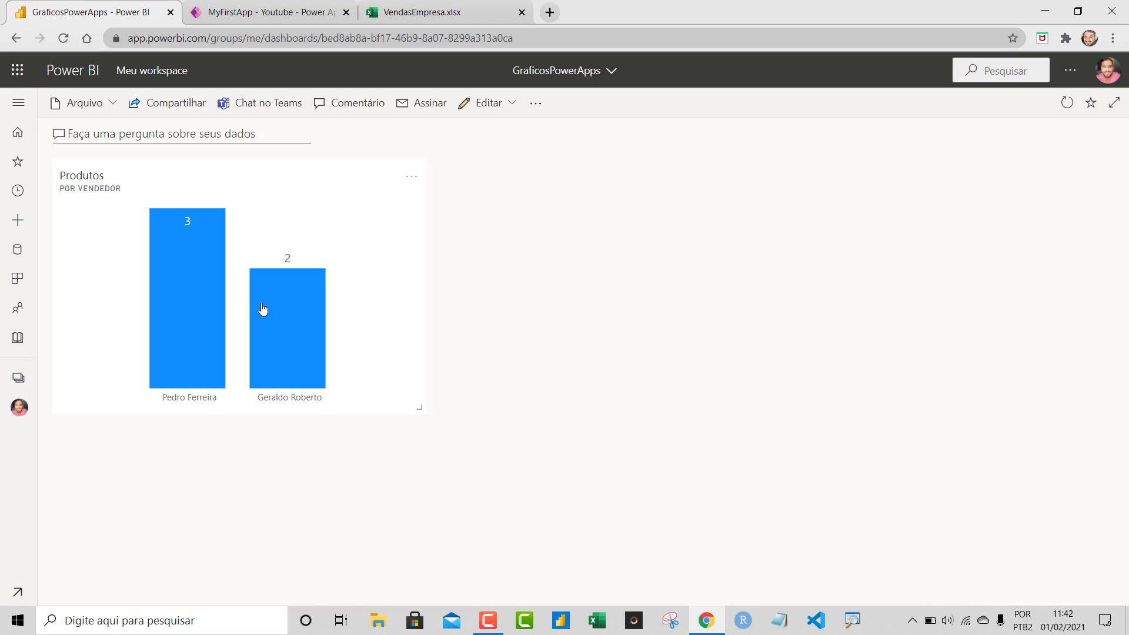
mouse_move(264, 305)
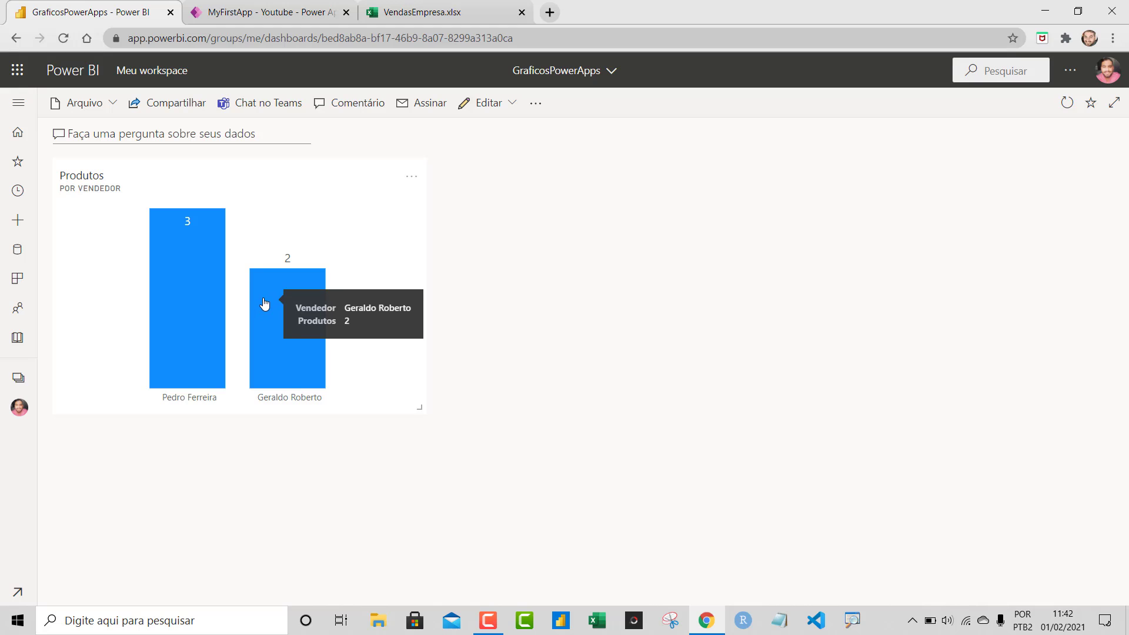
Switch to the MyFirstApp project in Power Apps and insert a Power BI tile on Tela_Inicial.
left_click(254, 21)
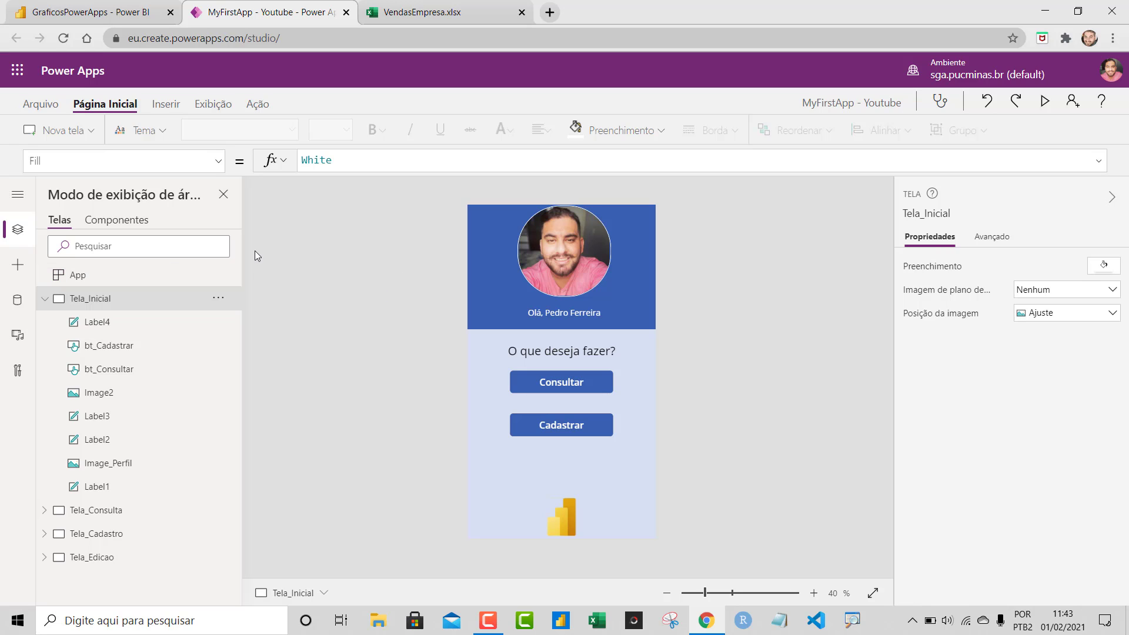
left_click(166, 104)
left_click(627, 131)
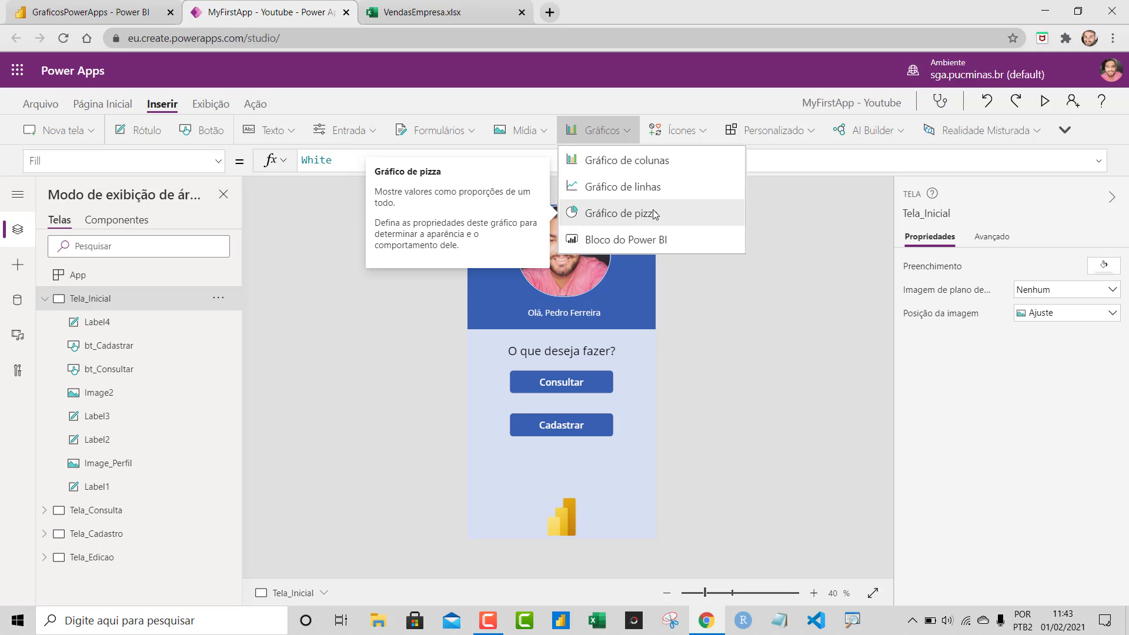
left_click(646, 240)
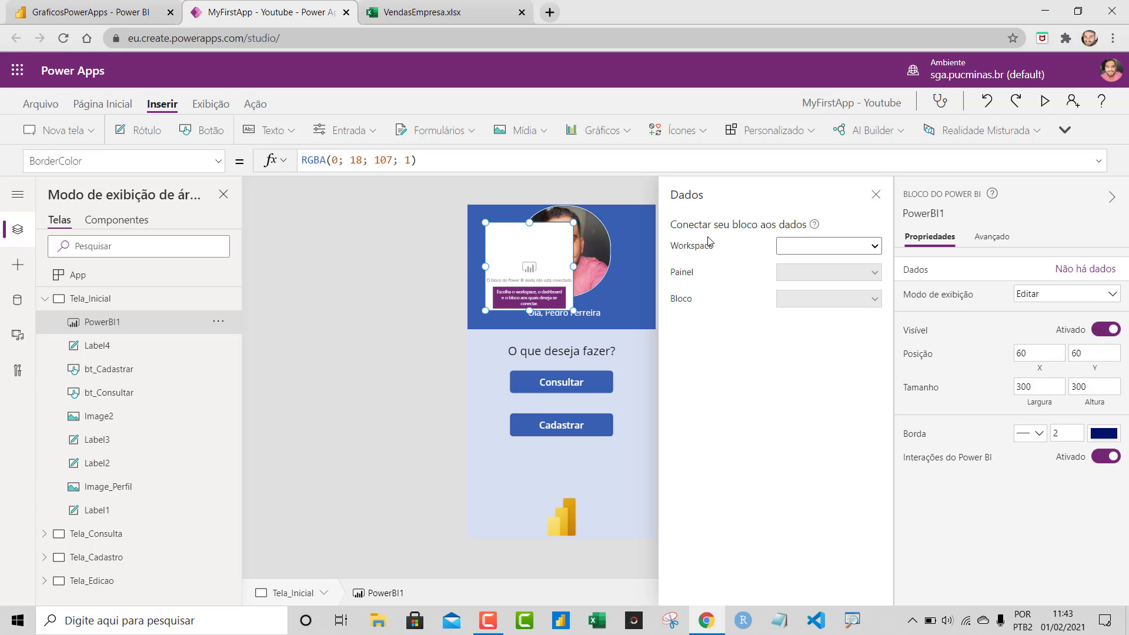
Connect the Power BI tile to the Produtos tile of the GraficosPowerApps dashboard in Meu Workspace and close the data settings.
left_click(856, 249)
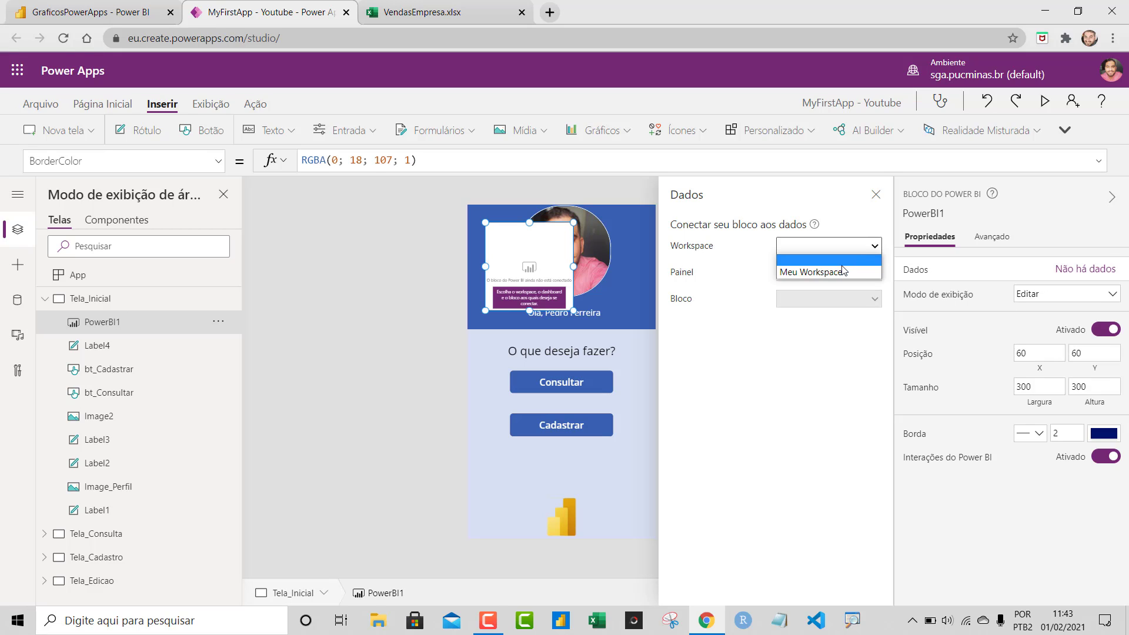
left_click(843, 271)
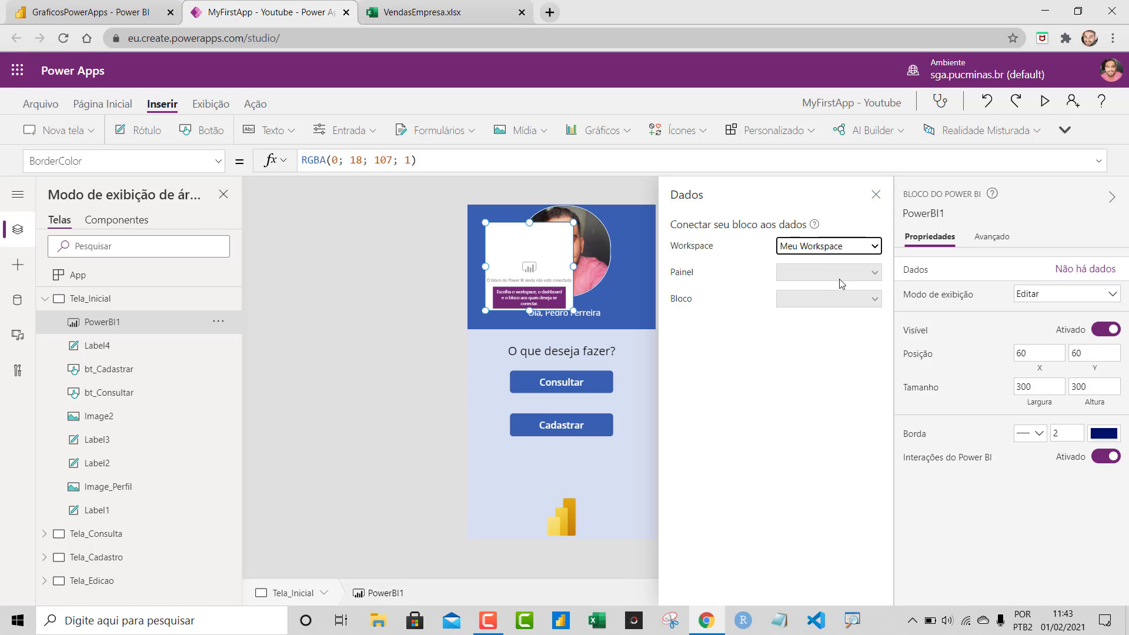
left_click(839, 276)
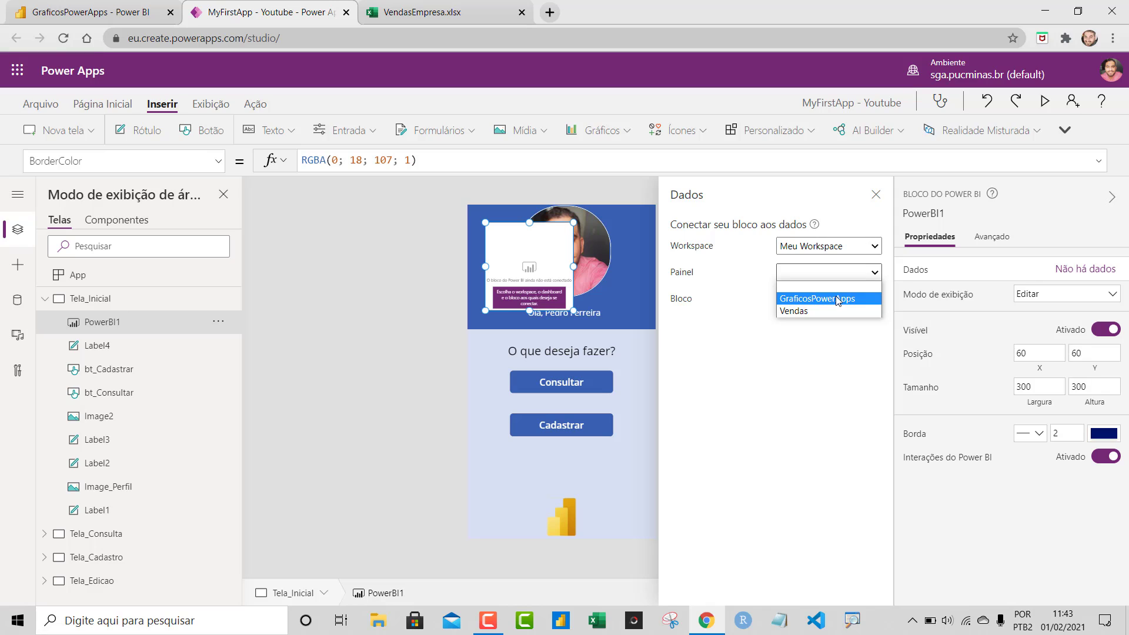
left_click(838, 298)
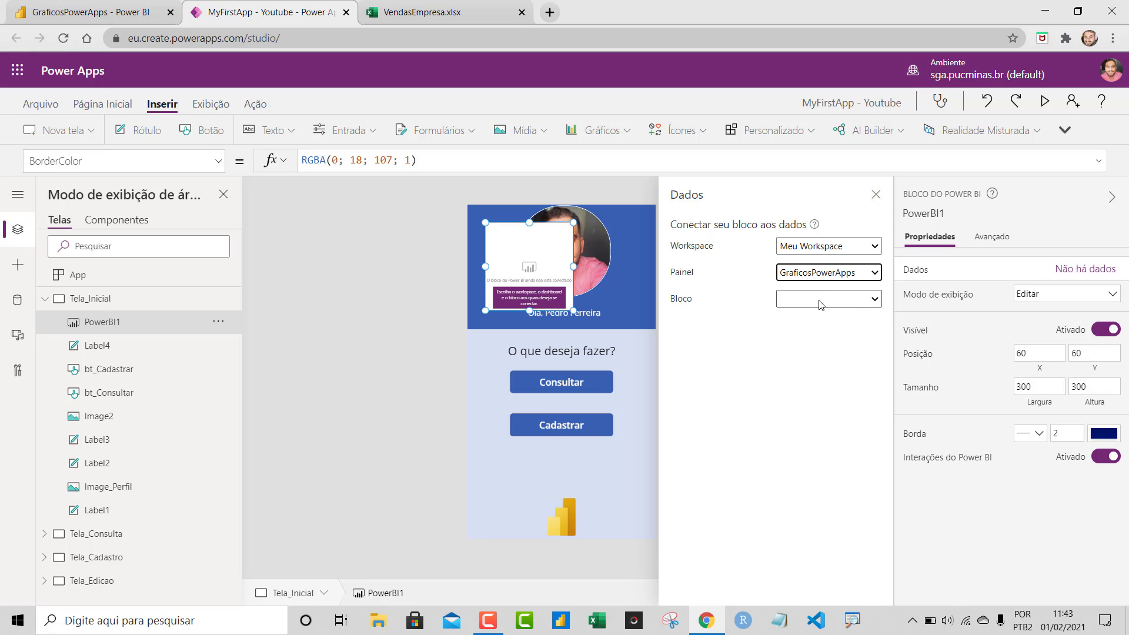
left_click(821, 304)
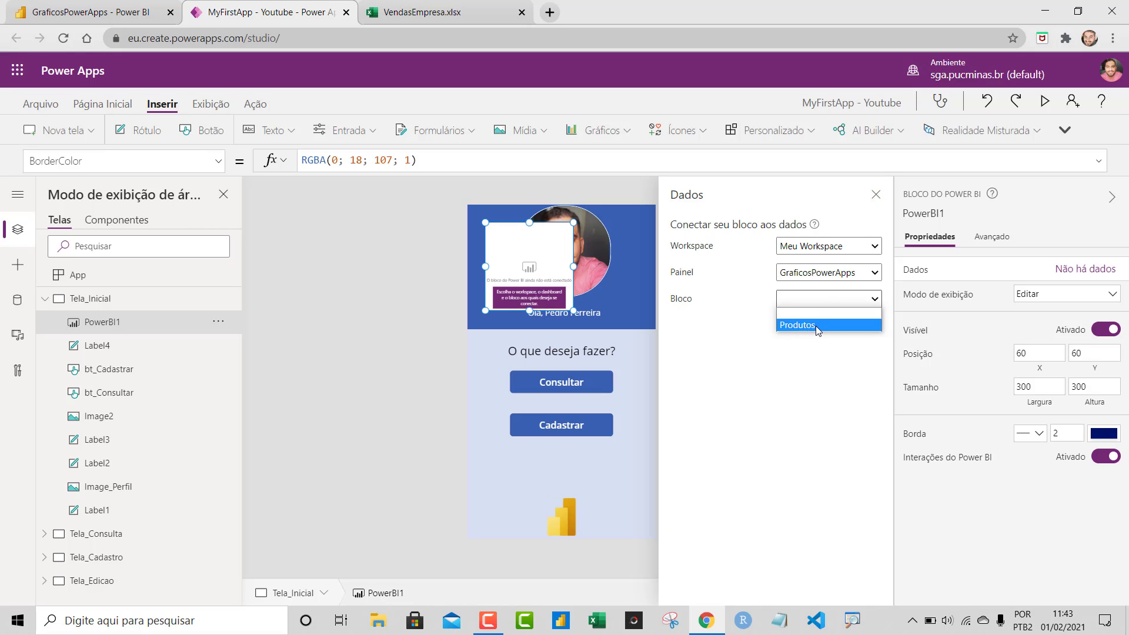
left_click(816, 326)
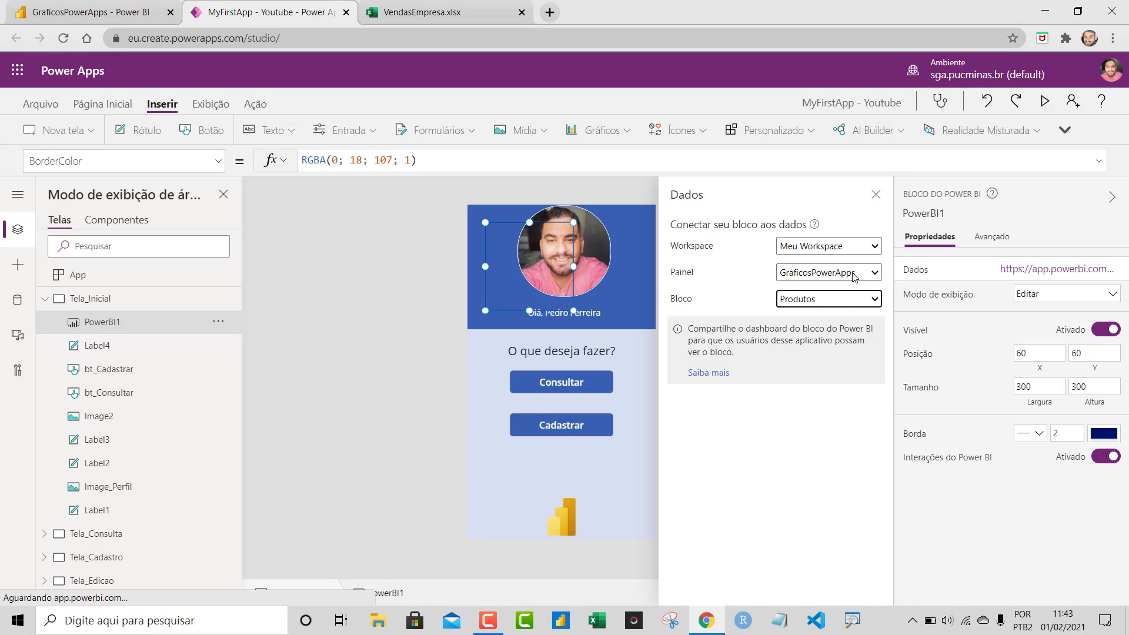
left_click(877, 200)
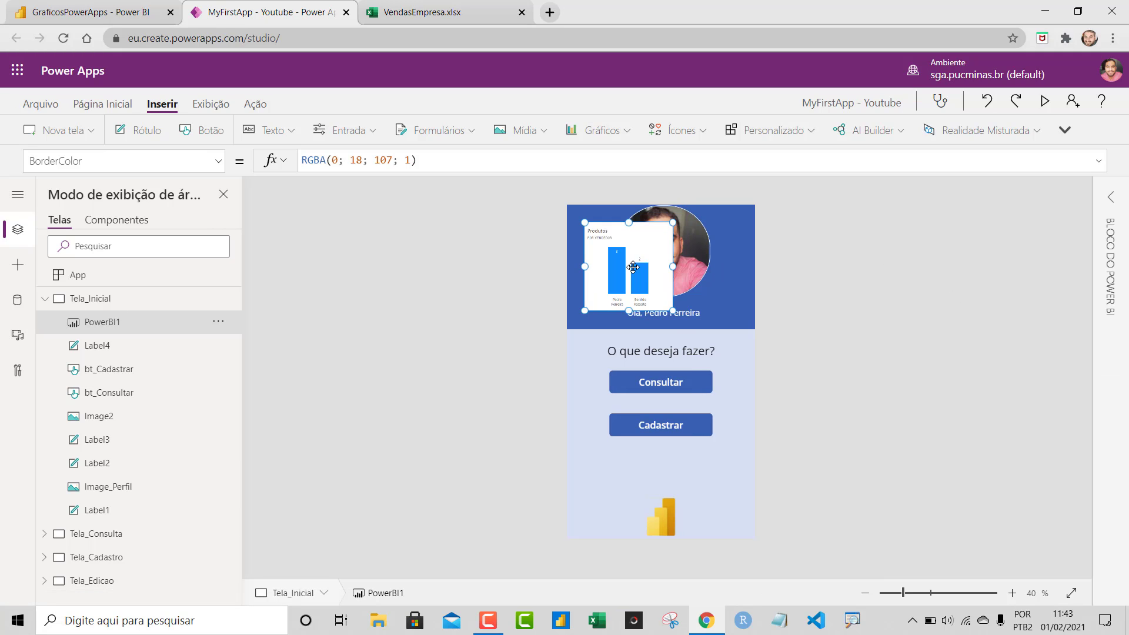
Move the Power BI tile to the lower part of Tela_Inicial and nudge the Cadastrar button up, closer to Consultar.
left_click_drag(634, 252, 667, 436)
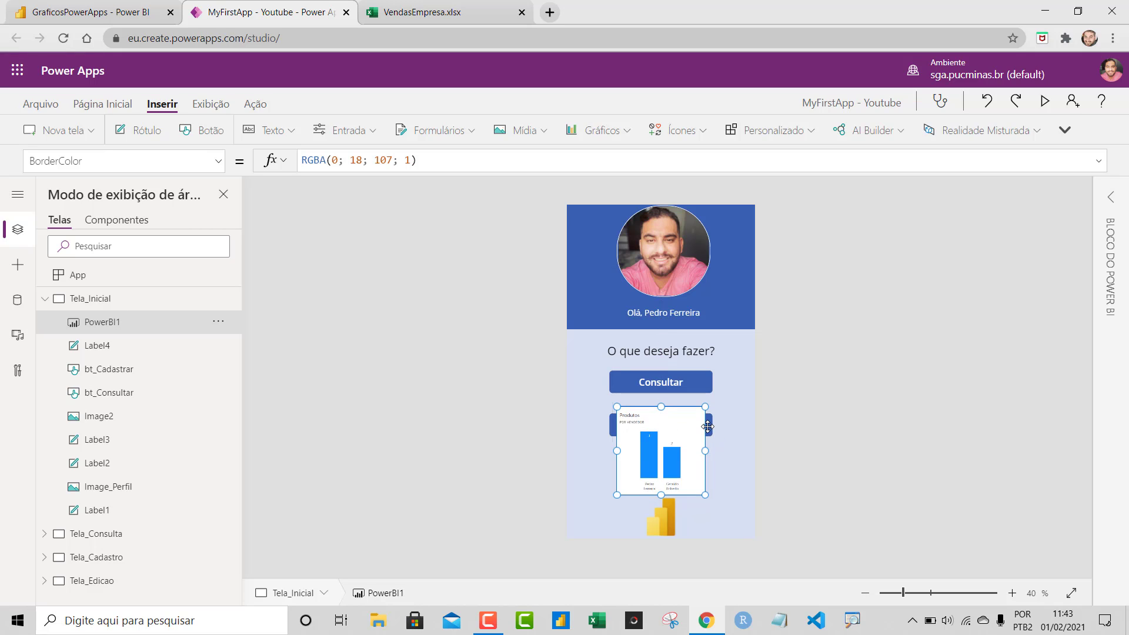
left_click(711, 428)
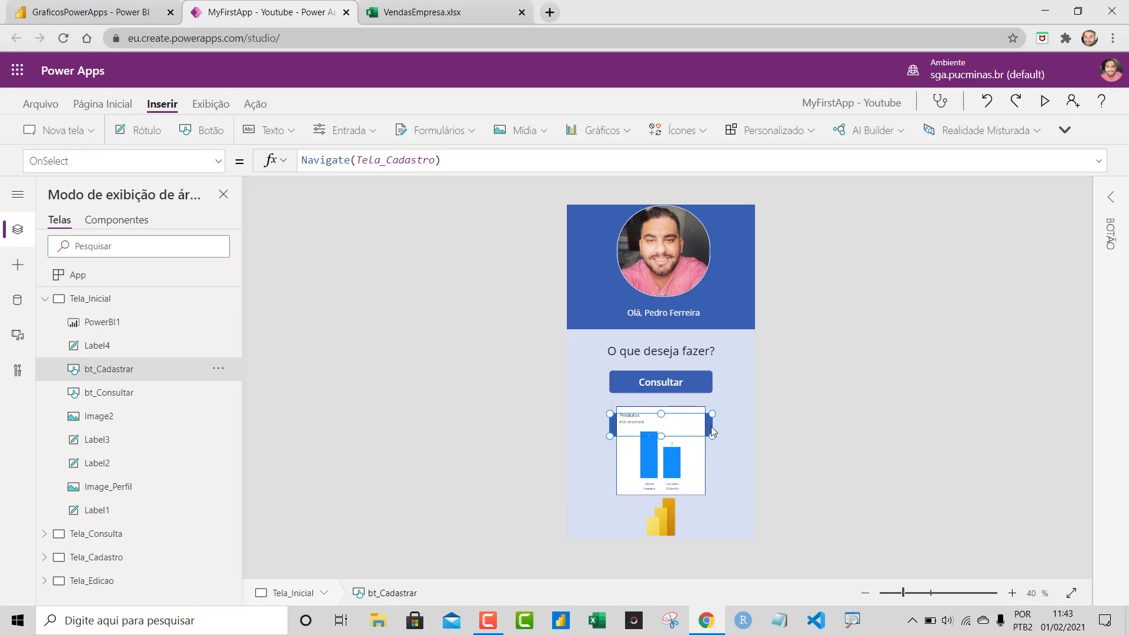
key("Up")
key("Up")
key("Up")
key("Up")
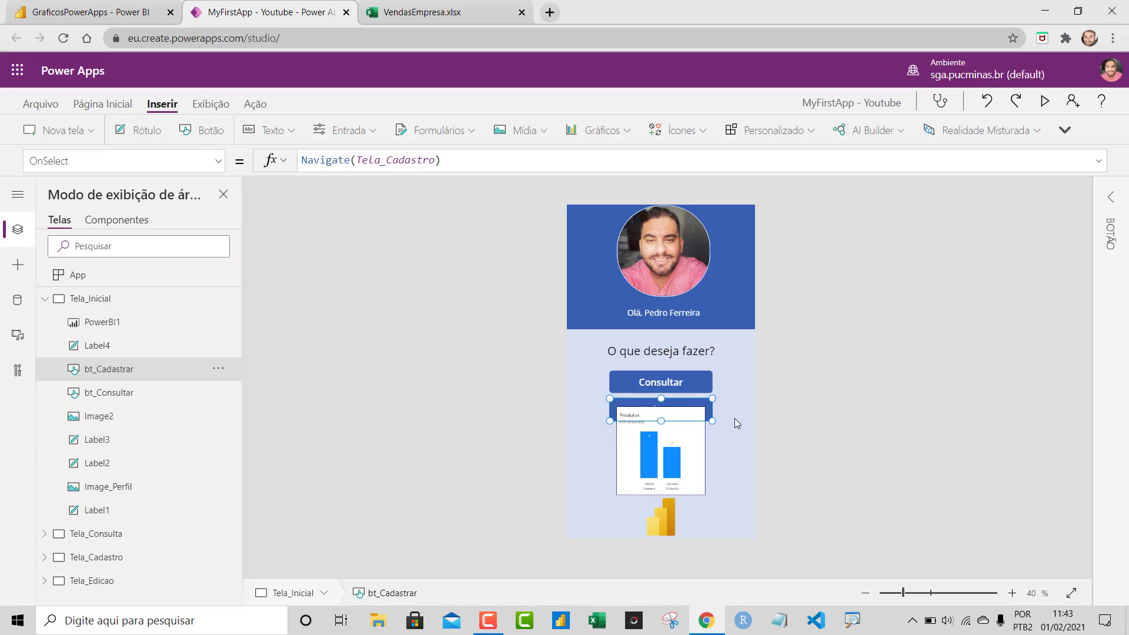
left_click(735, 419)
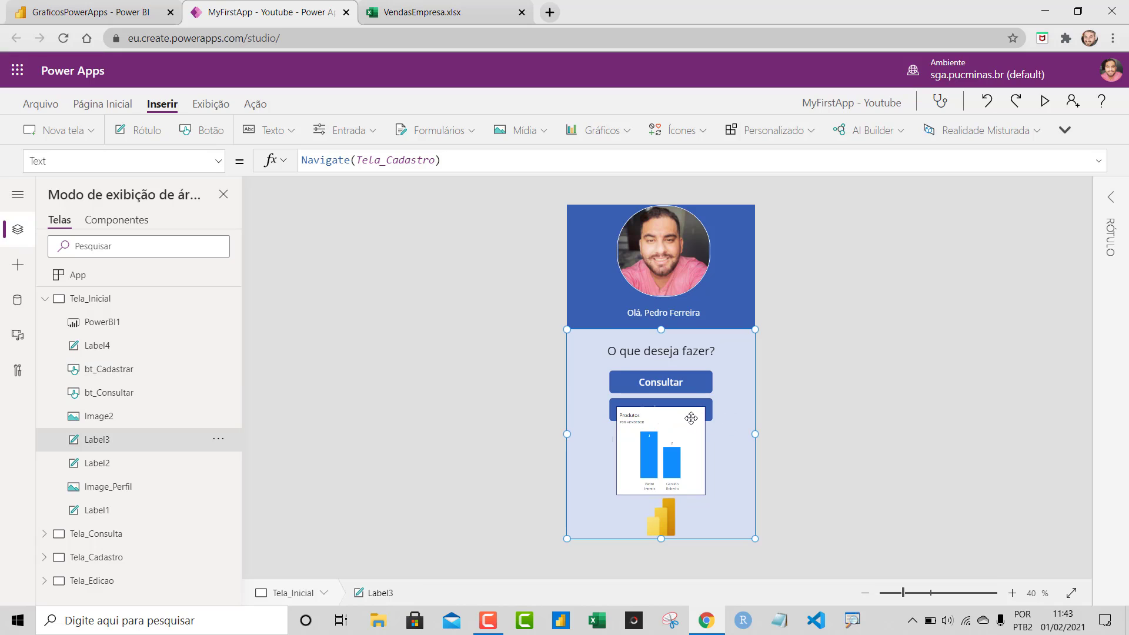
Resize the Power BI tile to about 560 wide by 225 high so it fits between the Cadastrar button and the logo.
left_click(656, 442)
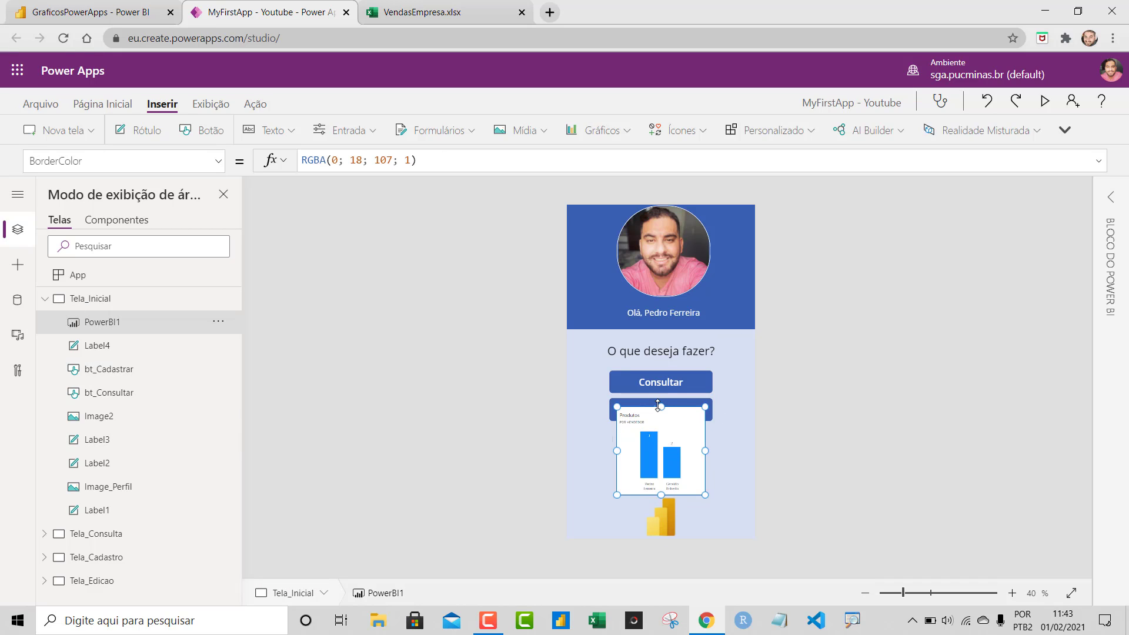
left_click_drag(659, 405, 660, 428)
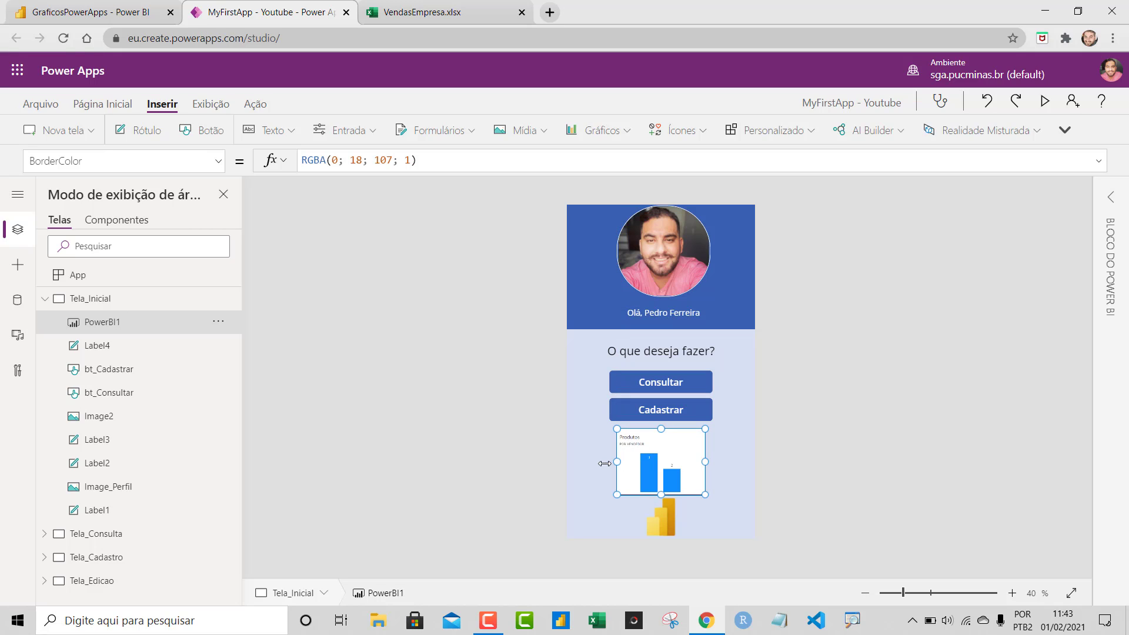
left_click_drag(588, 464, 579, 463)
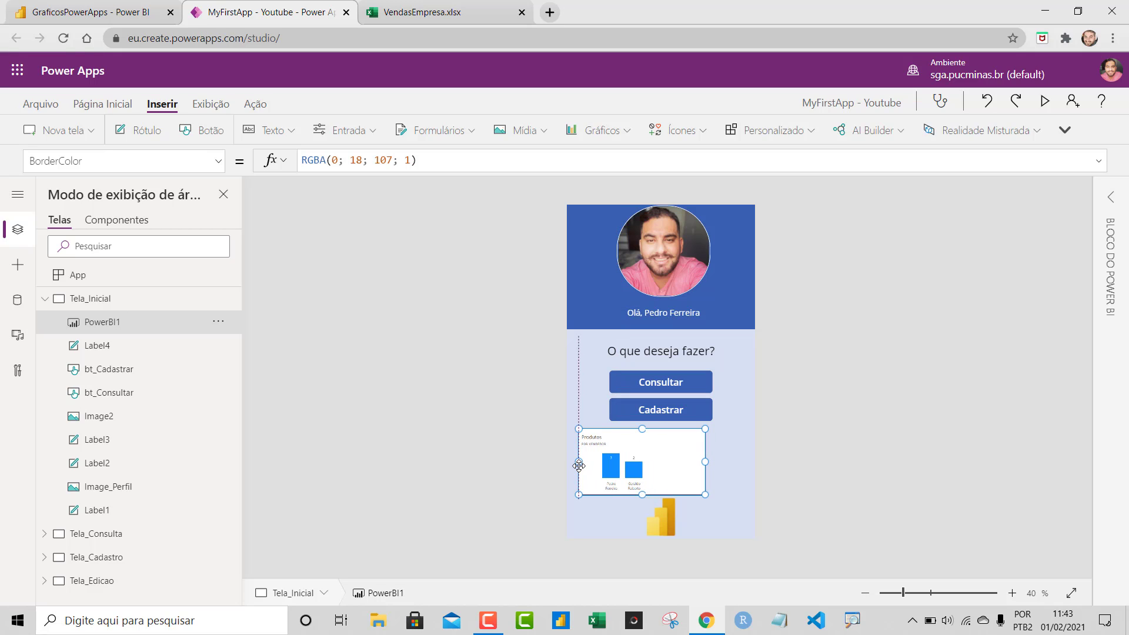
left_click_drag(708, 468, 744, 463)
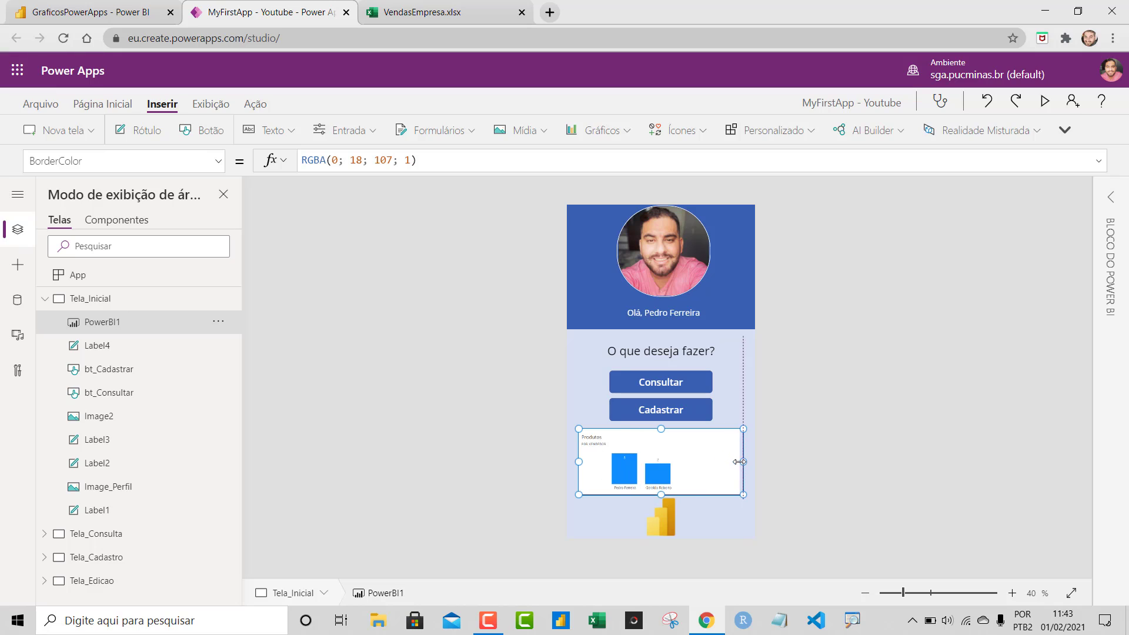
left_click(863, 450)
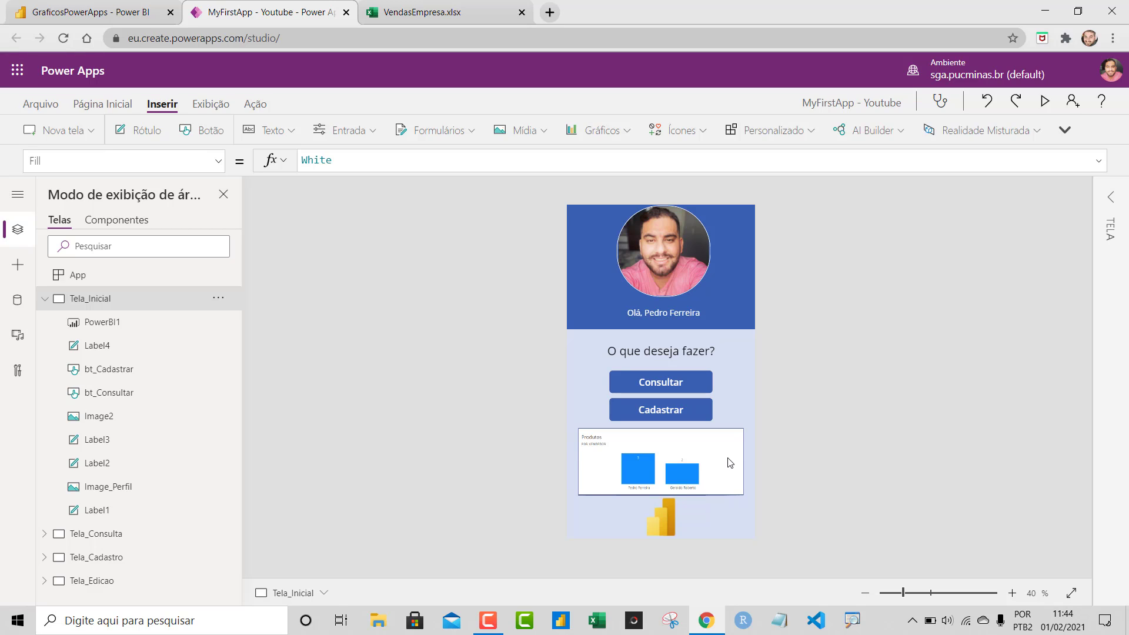
Set the Power BI tile's border thickness to 0, preview the app, and return to editing.
left_click(727, 460)
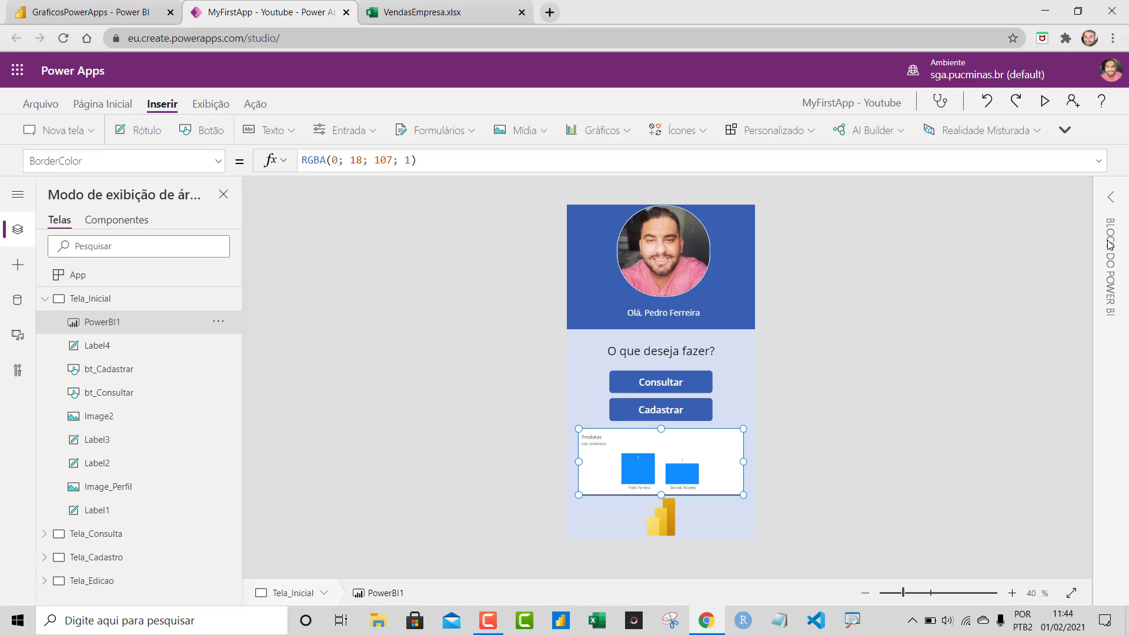
left_click(1110, 199)
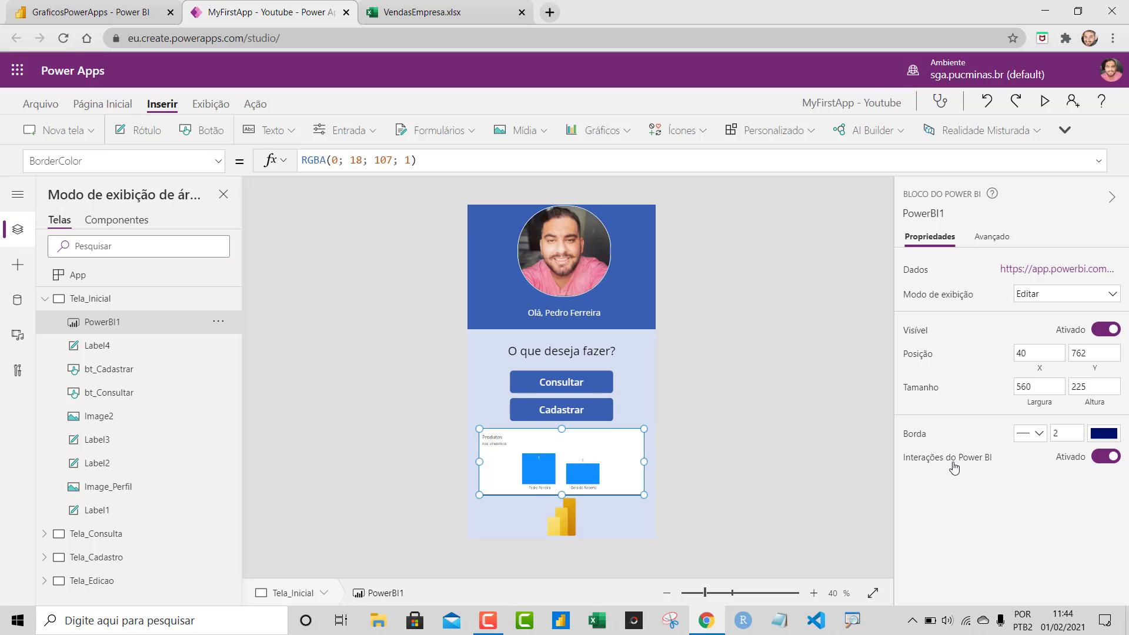
left_click(1056, 433)
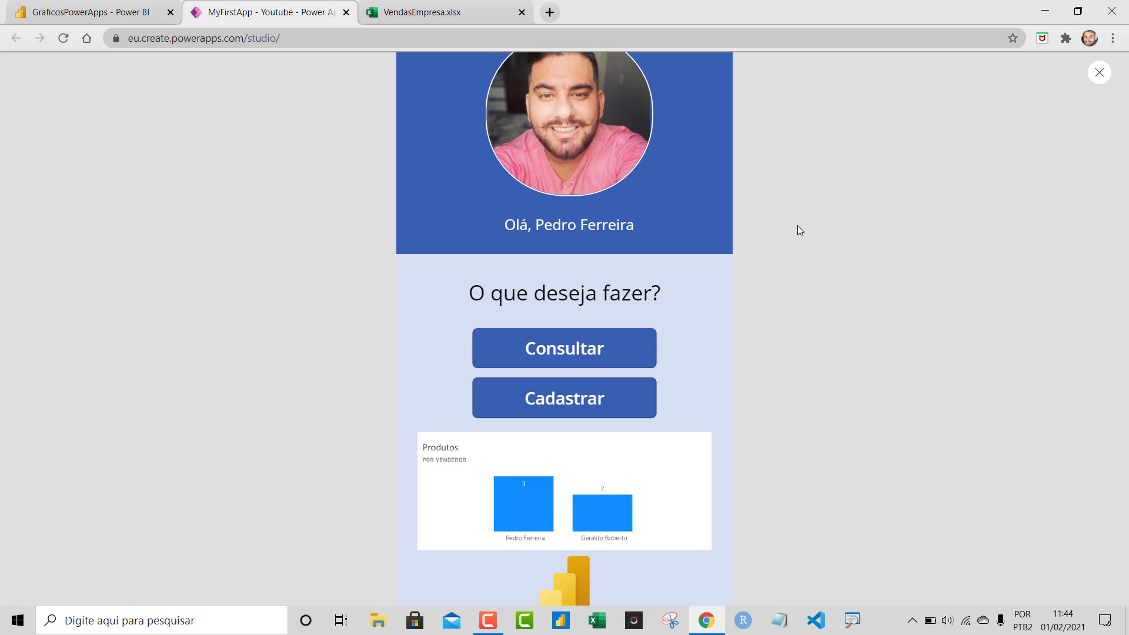
left_click(1047, 101)
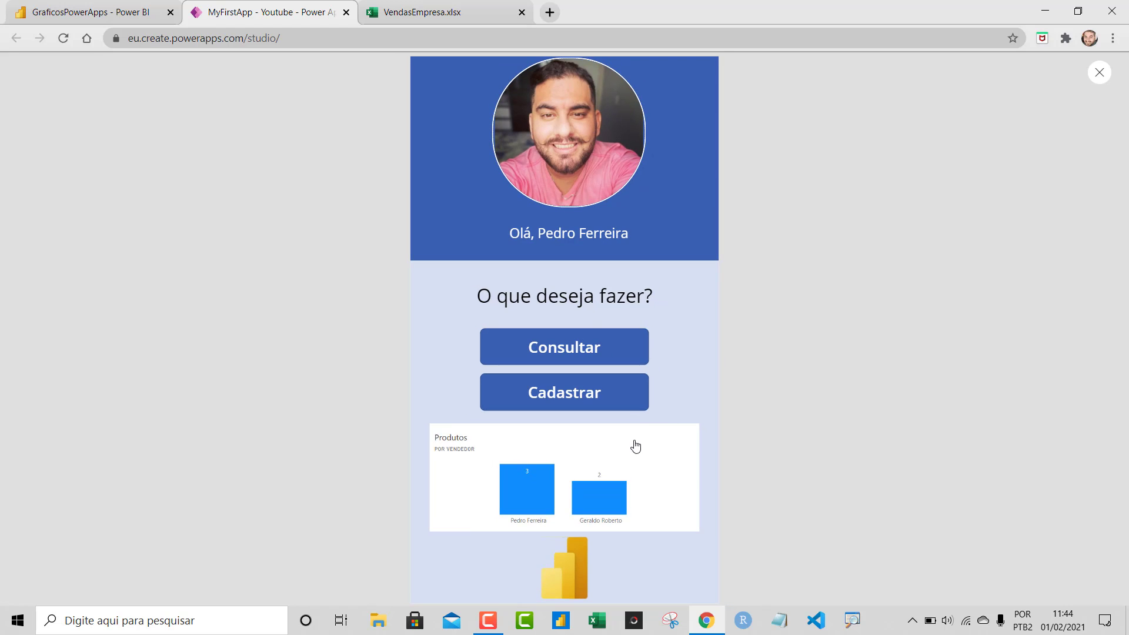
left_click(1098, 72)
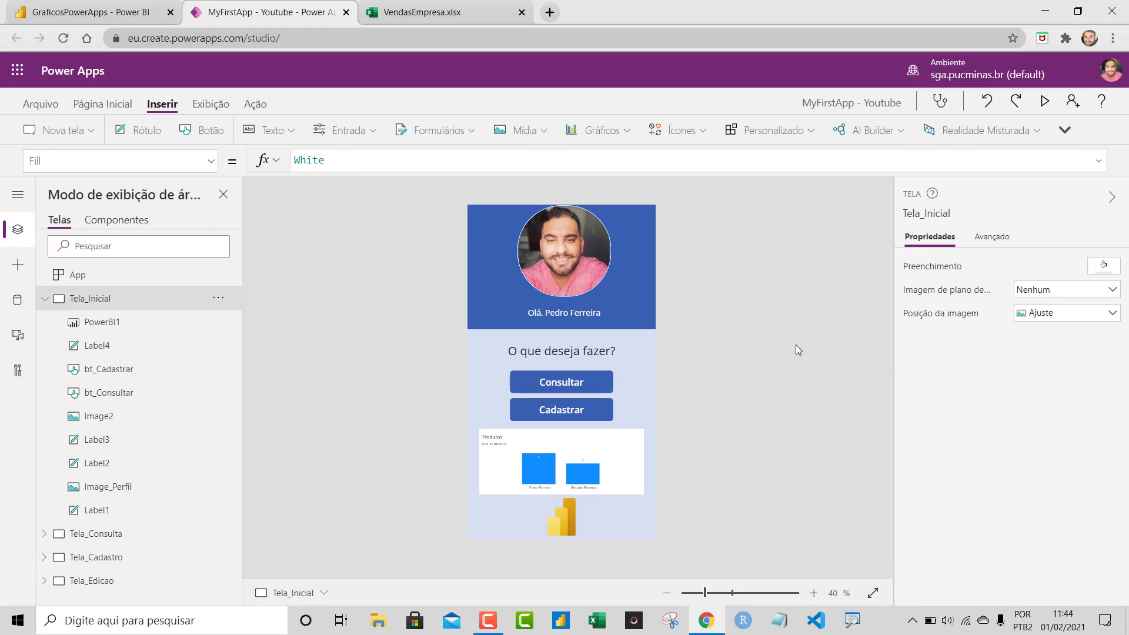
Turn off Power BI interactions for the chart tile and collapse its properties.
left_click(610, 445)
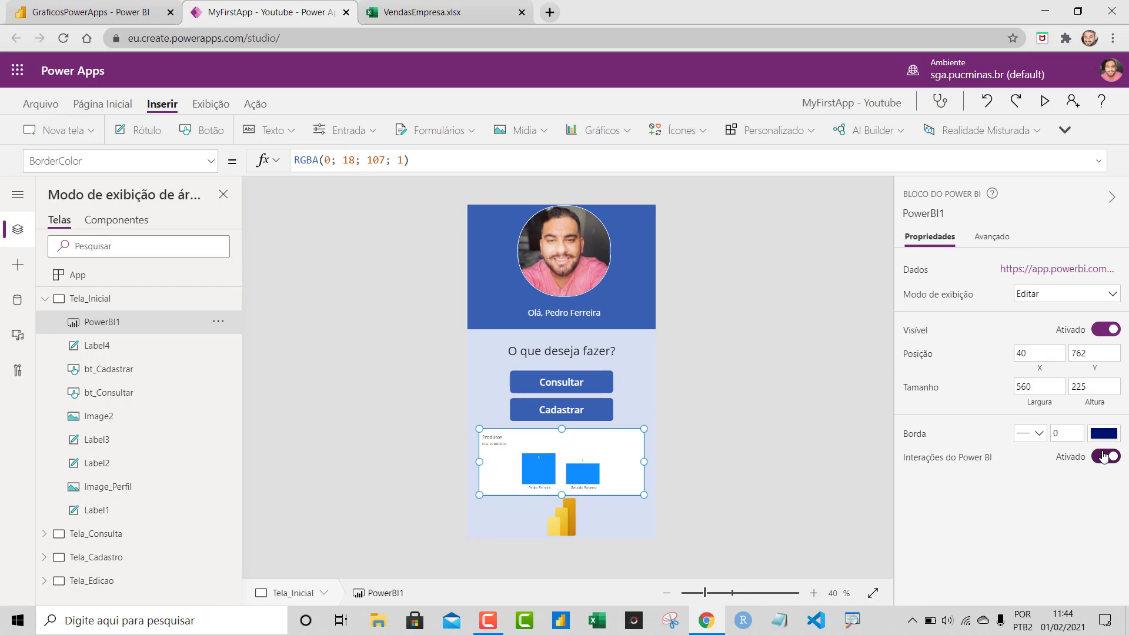
left_click(1104, 457)
left_click(1111, 197)
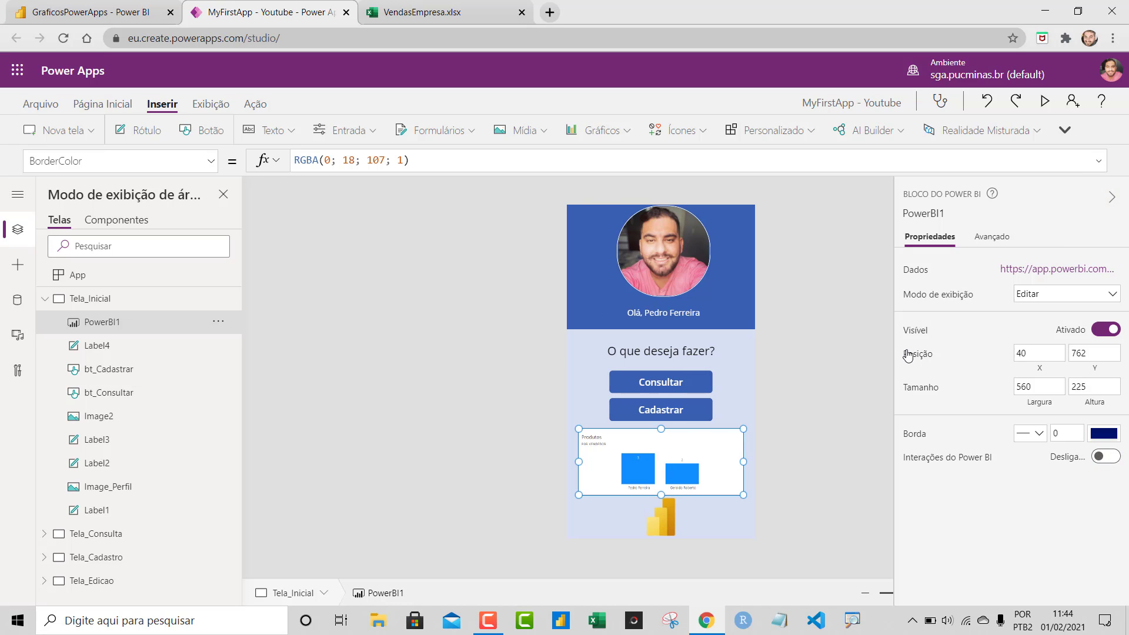
left_click(908, 356)
Register Produto08 with quantity 5 and price 100 in the app preview, and return to editing Tela_Inicial.
left_click(1042, 101)
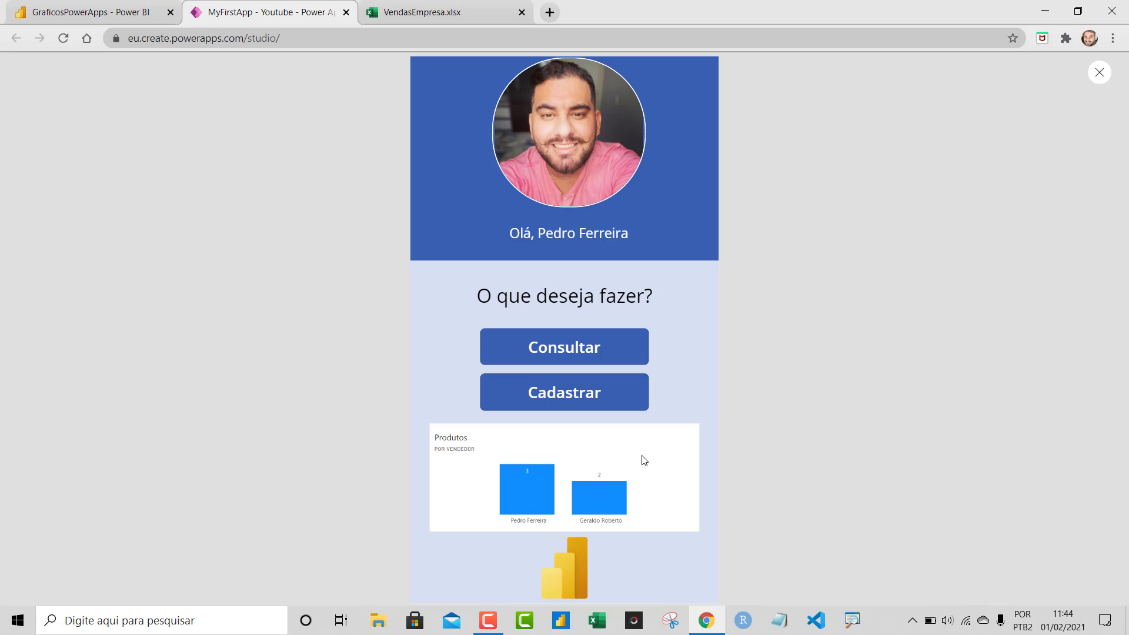
left_click(596, 398)
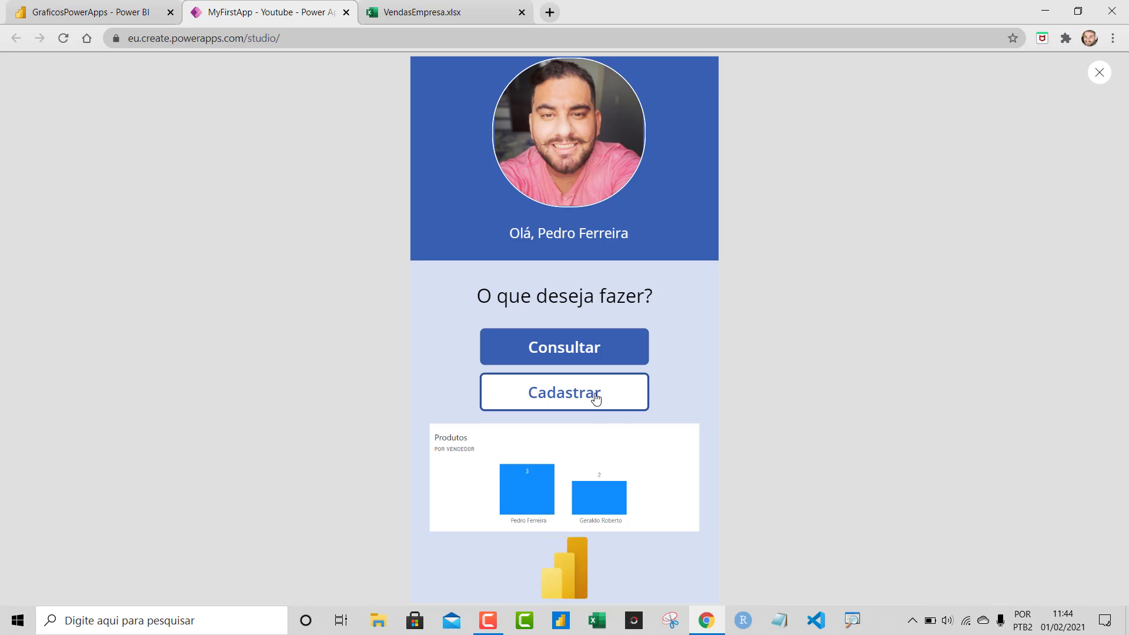
left_click(568, 293)
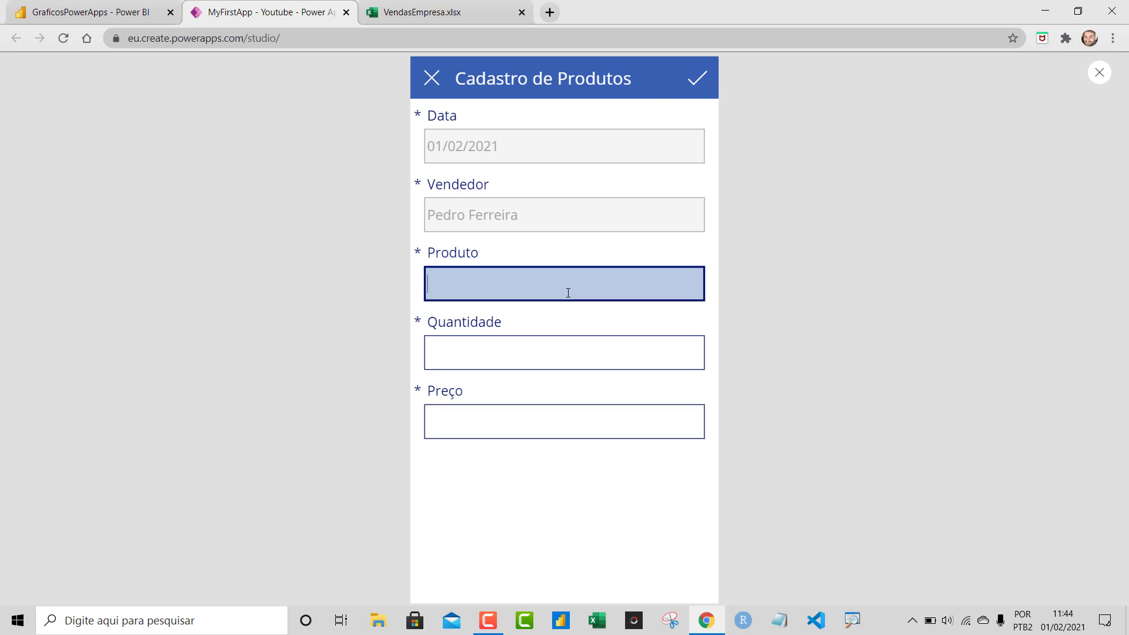
type("Produto08")
key("Tab")
type("5")
key("Tab")
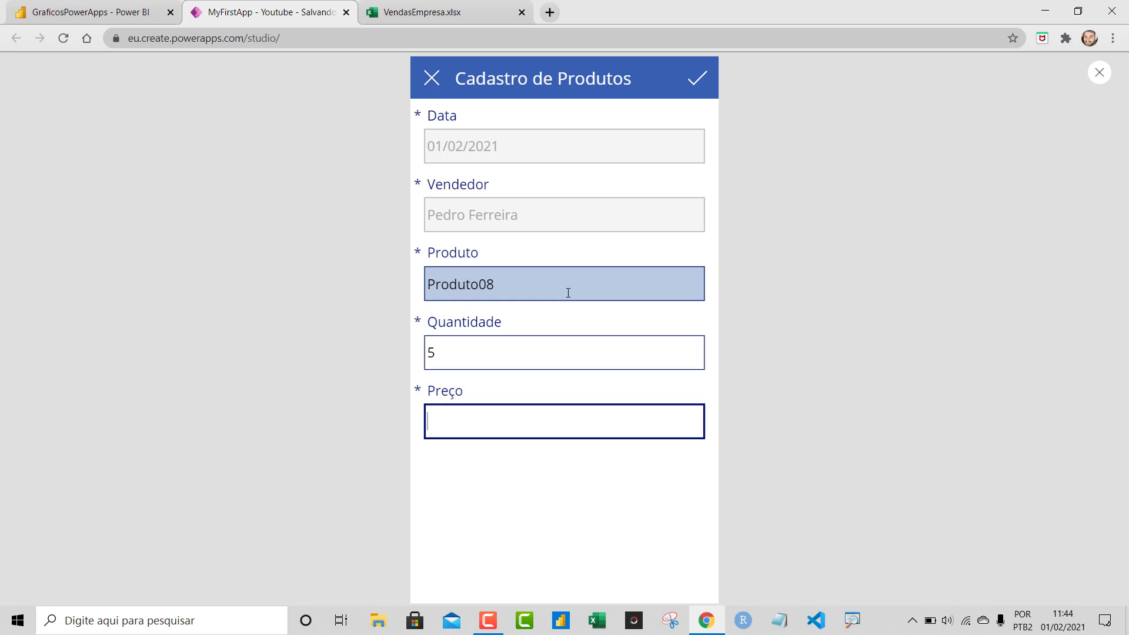
type("100")
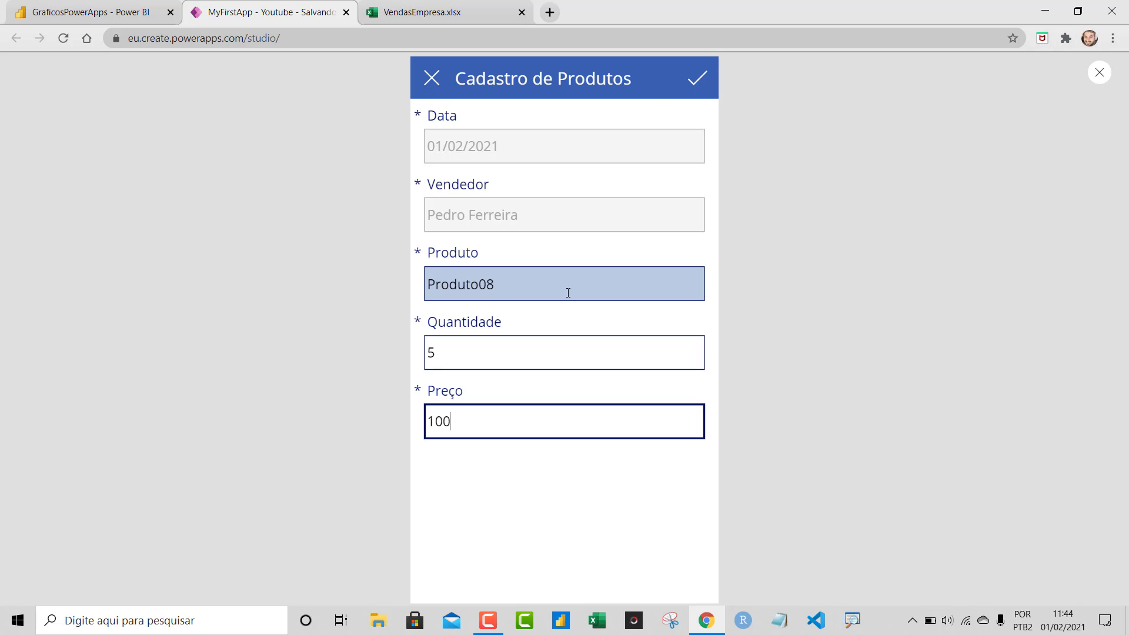
left_click(699, 76)
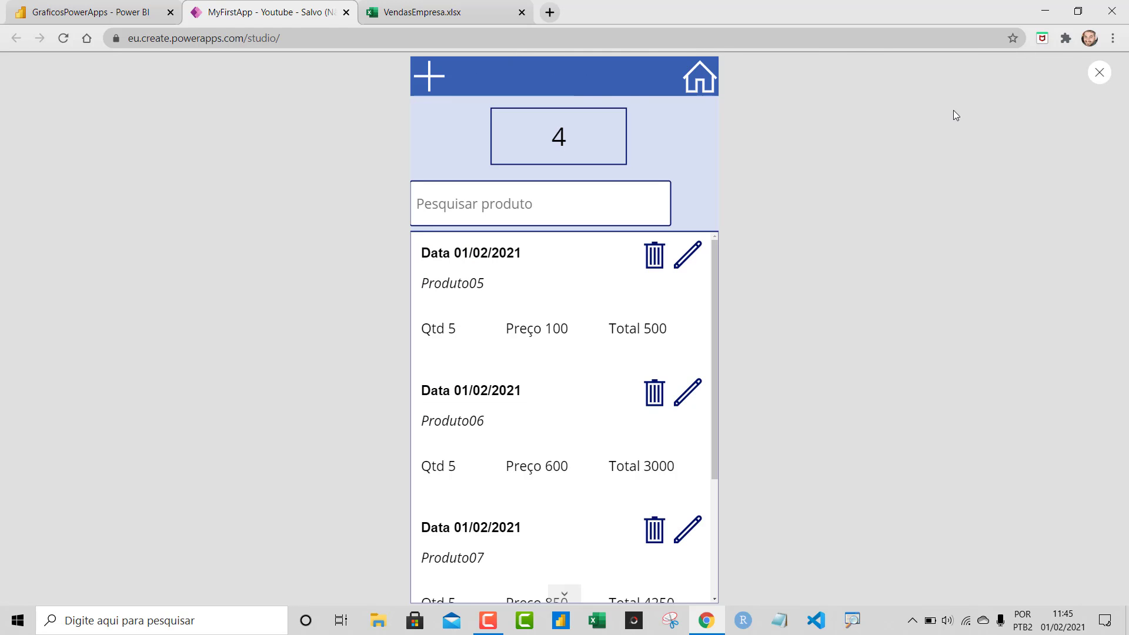
left_click(1097, 71)
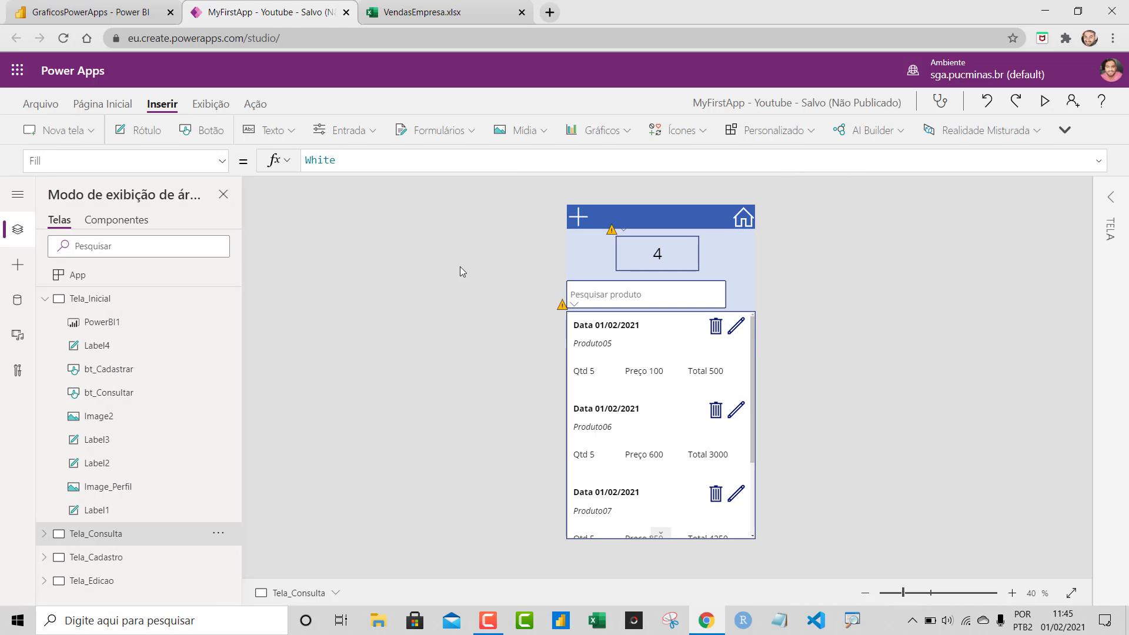
left_click(130, 299)
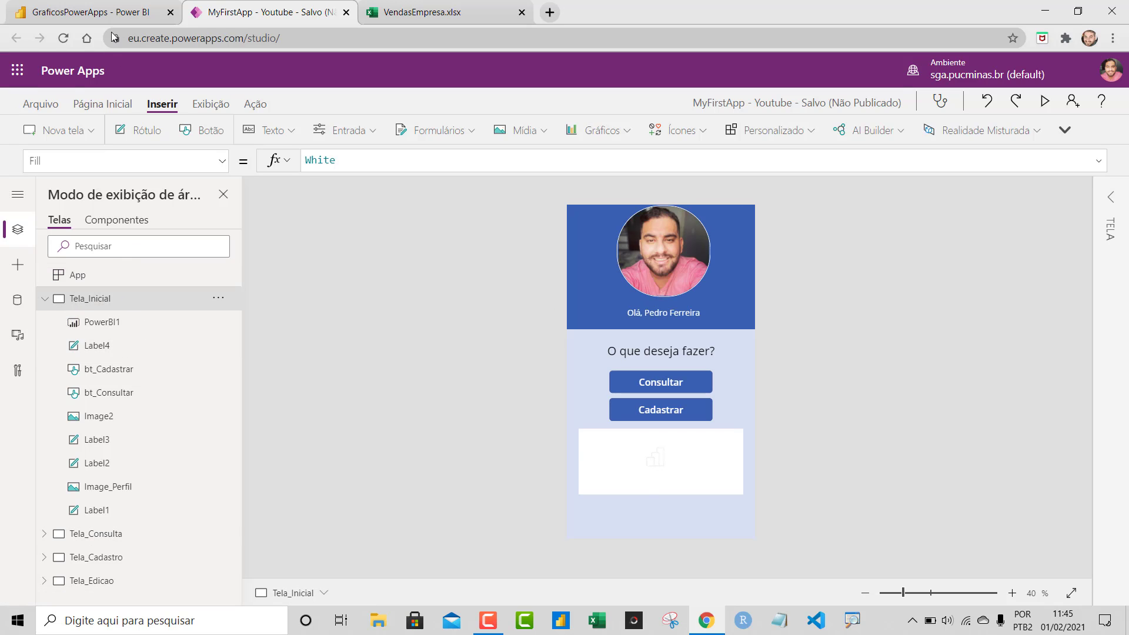
Switch to Power BI and refresh the VendasEmpresa dataset in Meu workspace.
left_click(109, 10)
left_click(154, 73)
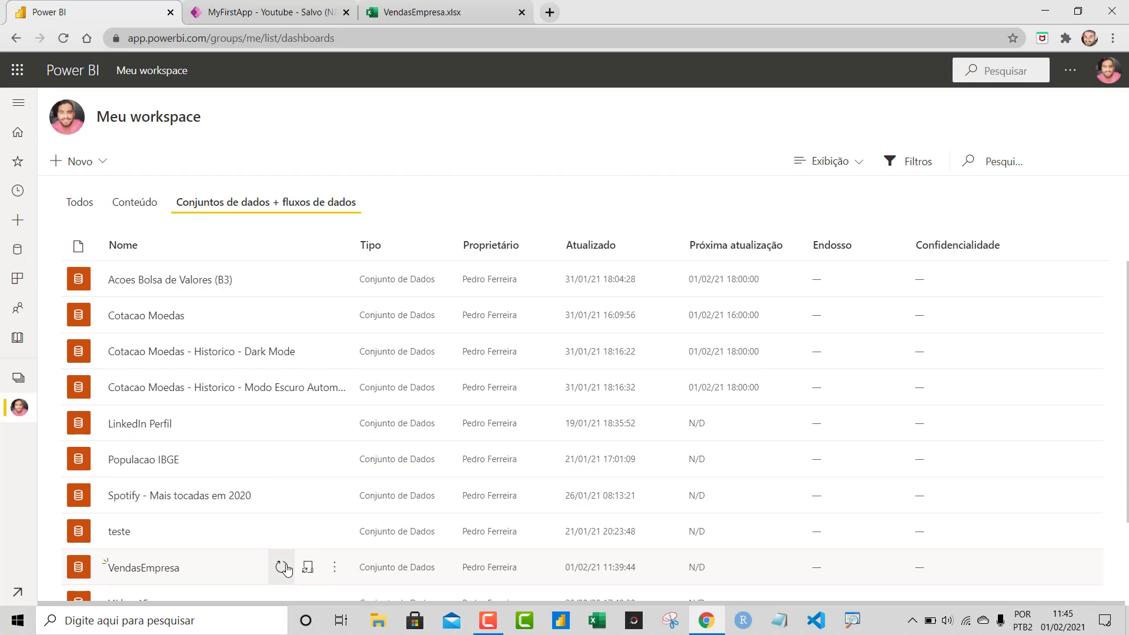
left_click(283, 567)
scroll(798, 492, "down", 1)
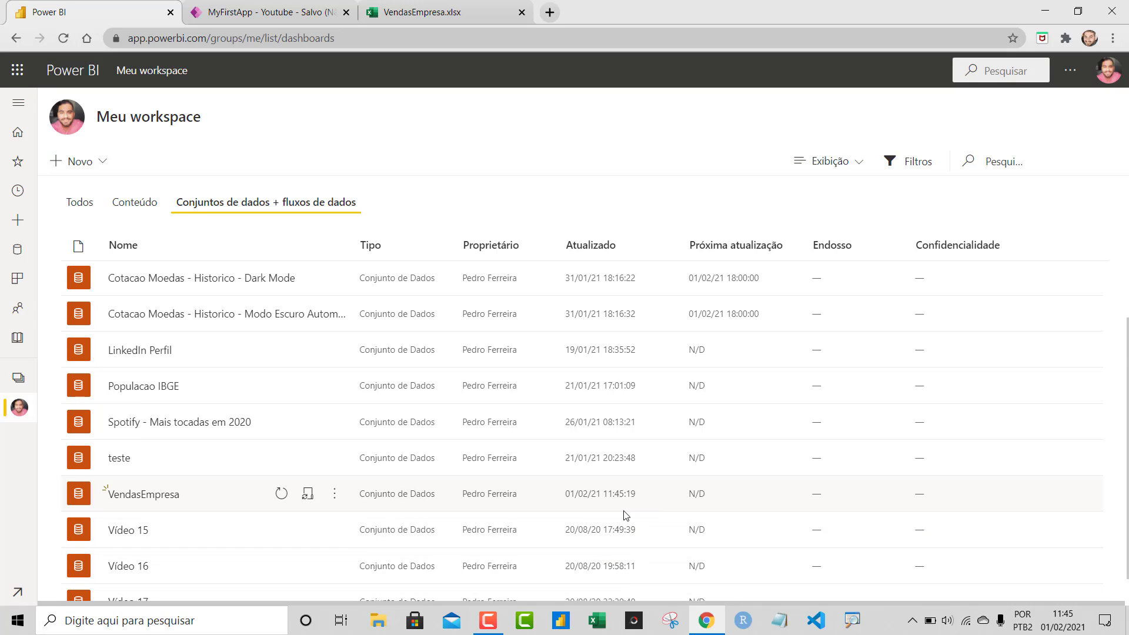
Switch back to Power Apps and save the MyFirstApp - Youtube app.
left_click(274, 12)
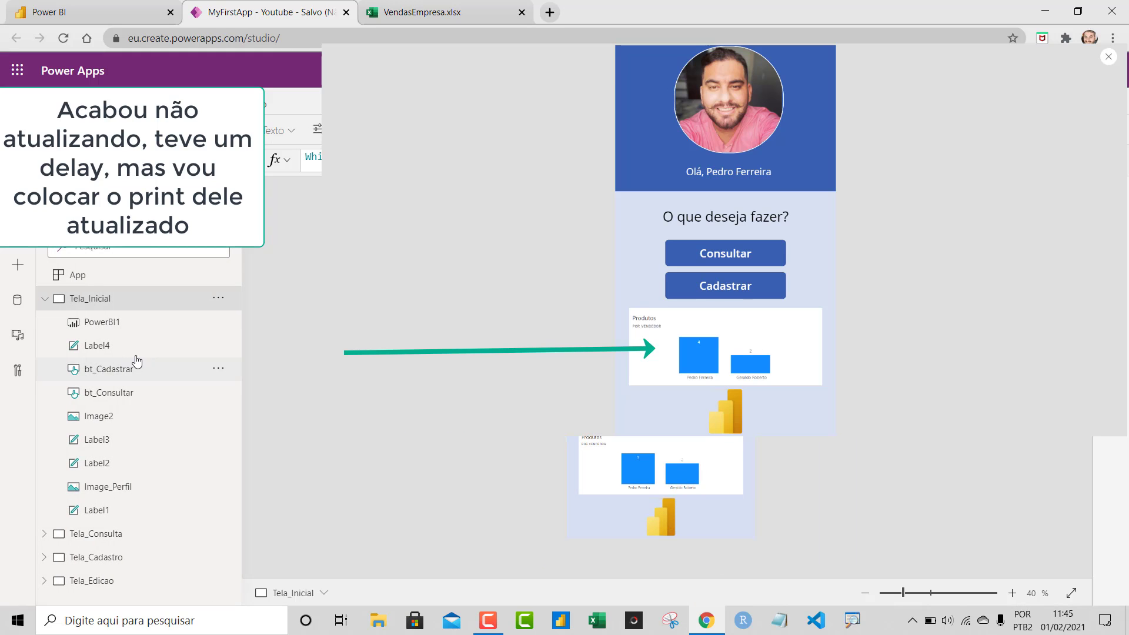
left_click(217, 330)
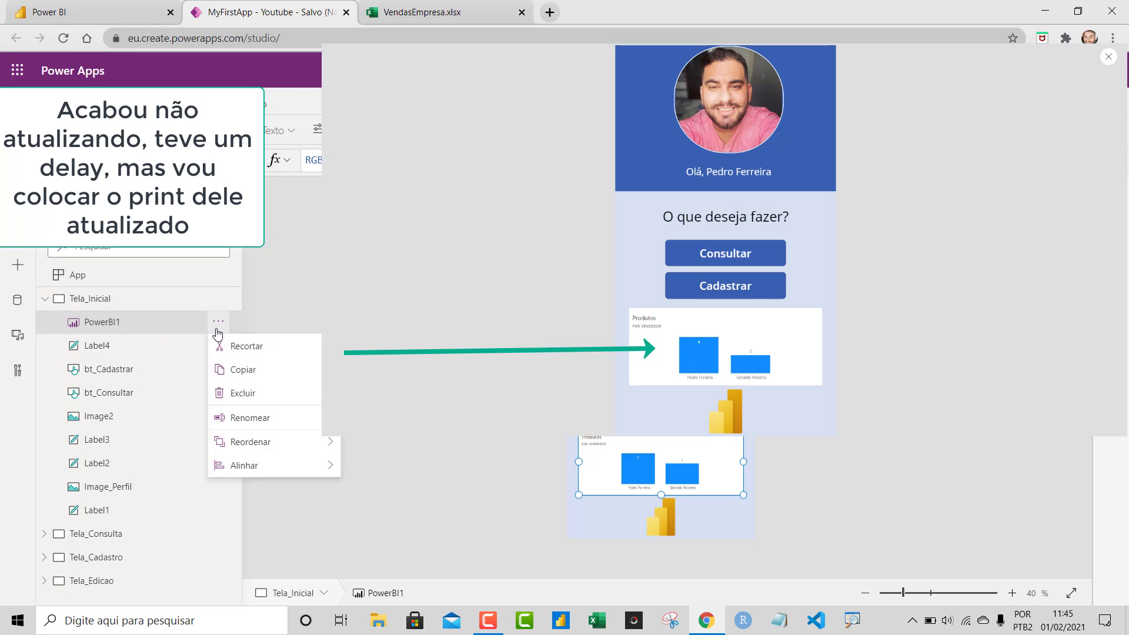
left_click(440, 359)
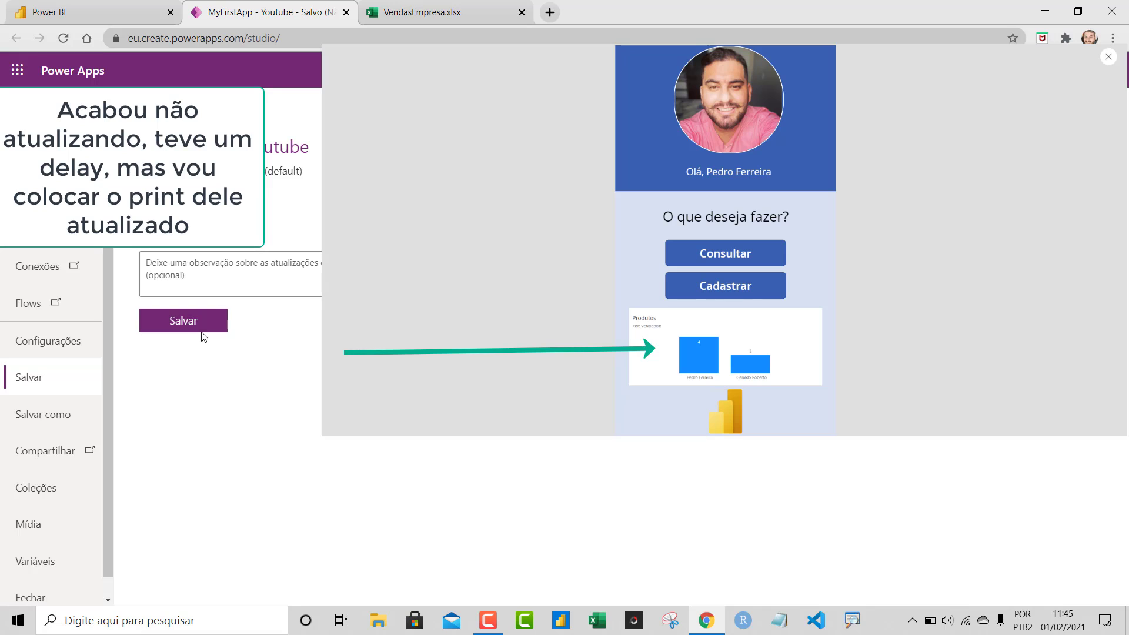
left_click(202, 327)
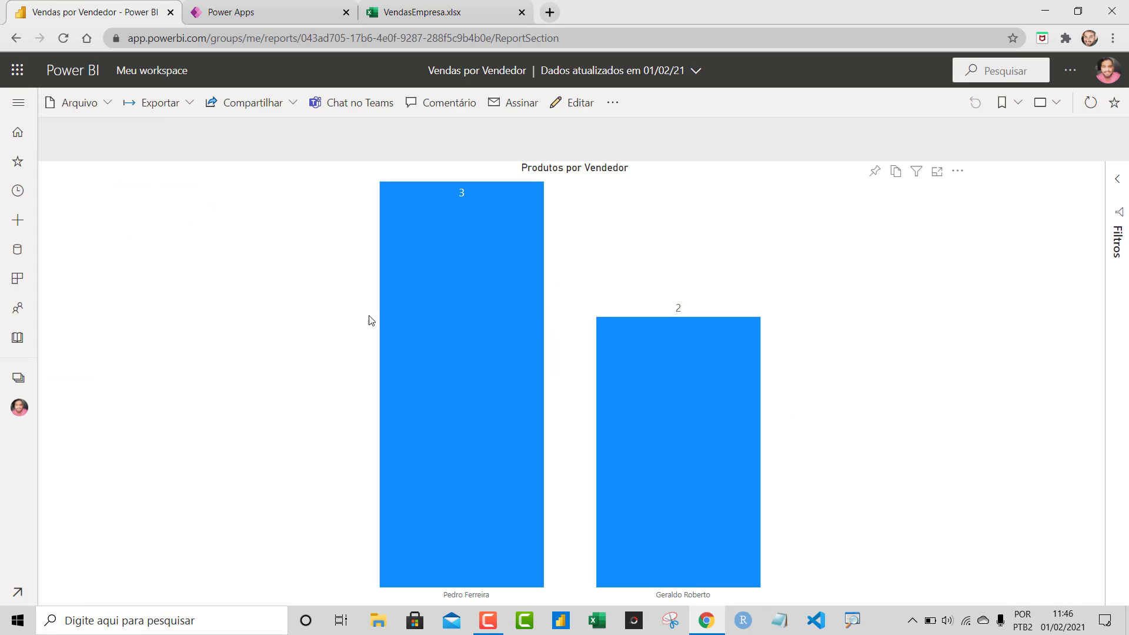
Leave the Power BI report, reopen MyFirstApp - Youtube from the recent files in Power Apps, and preview Tela_Inicial.
left_click(154, 71)
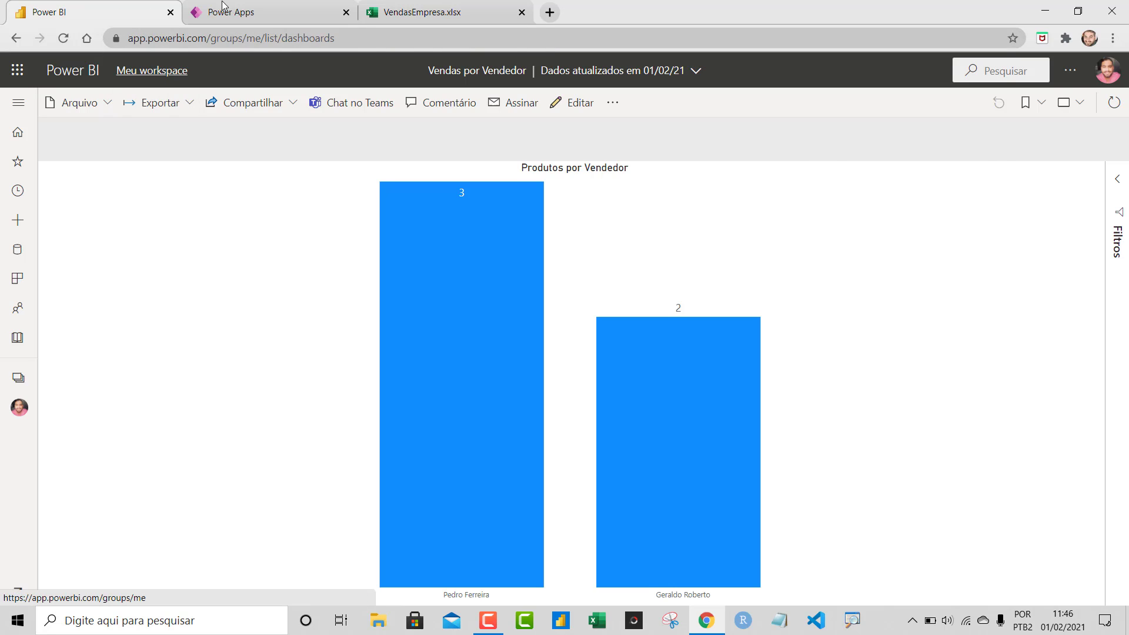
left_click(224, 7)
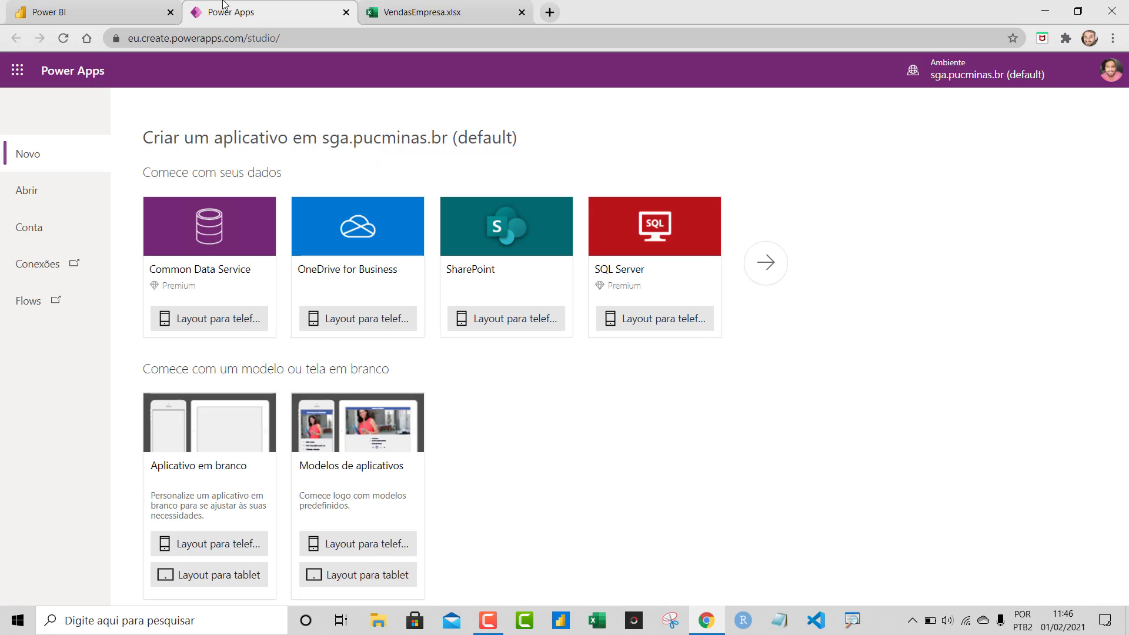
left_click(67, 198)
left_click(302, 252)
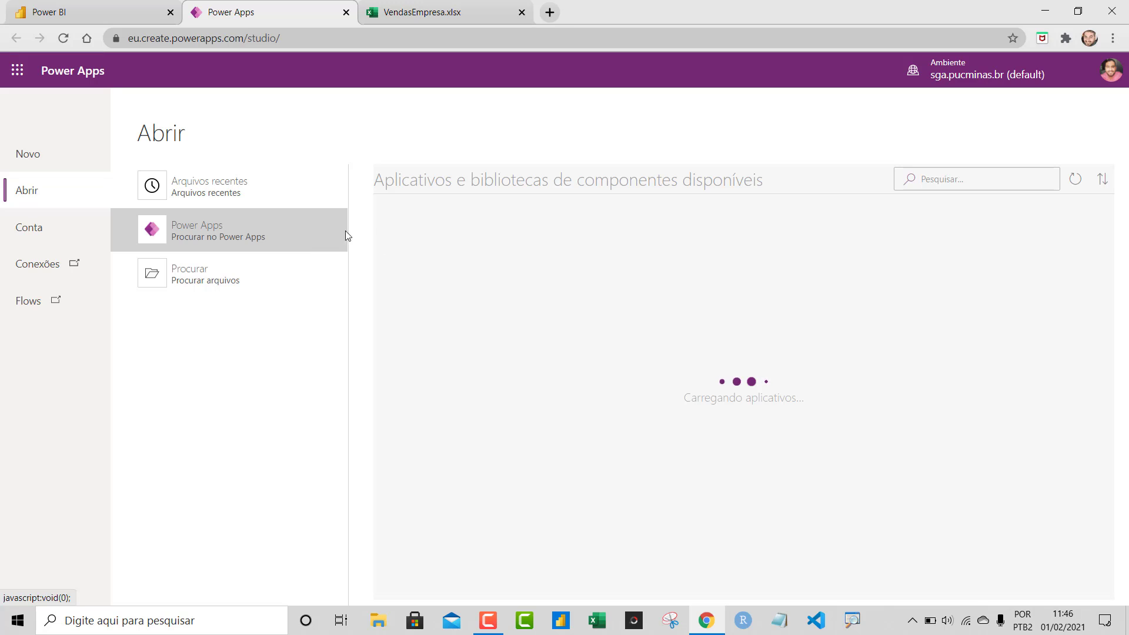
left_click(223, 200)
left_click(456, 213)
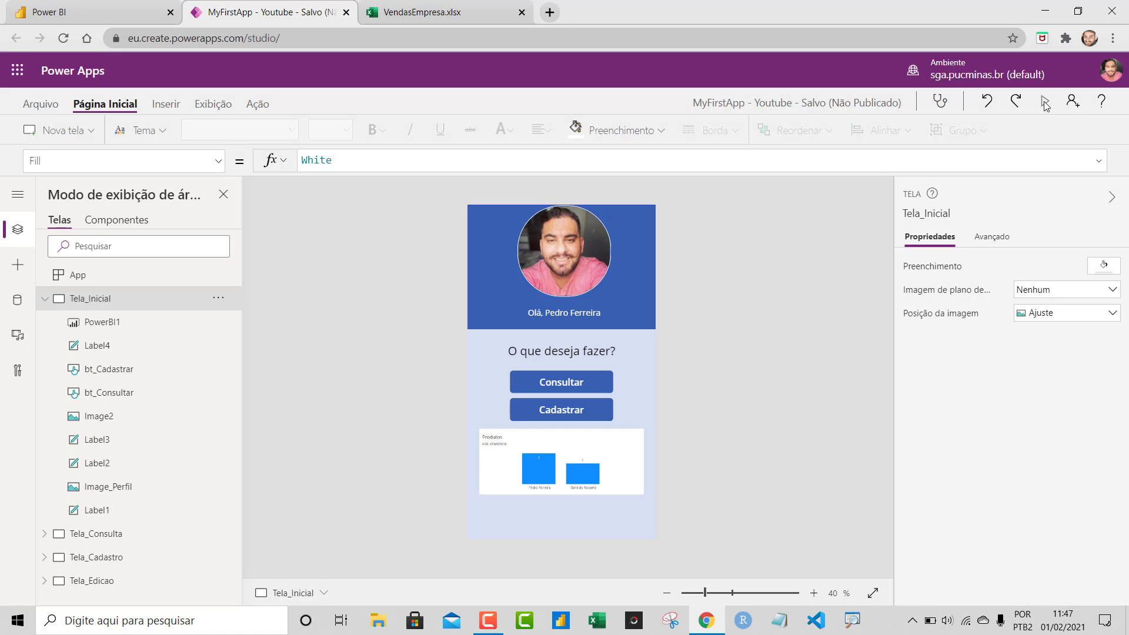
left_click(1043, 101)
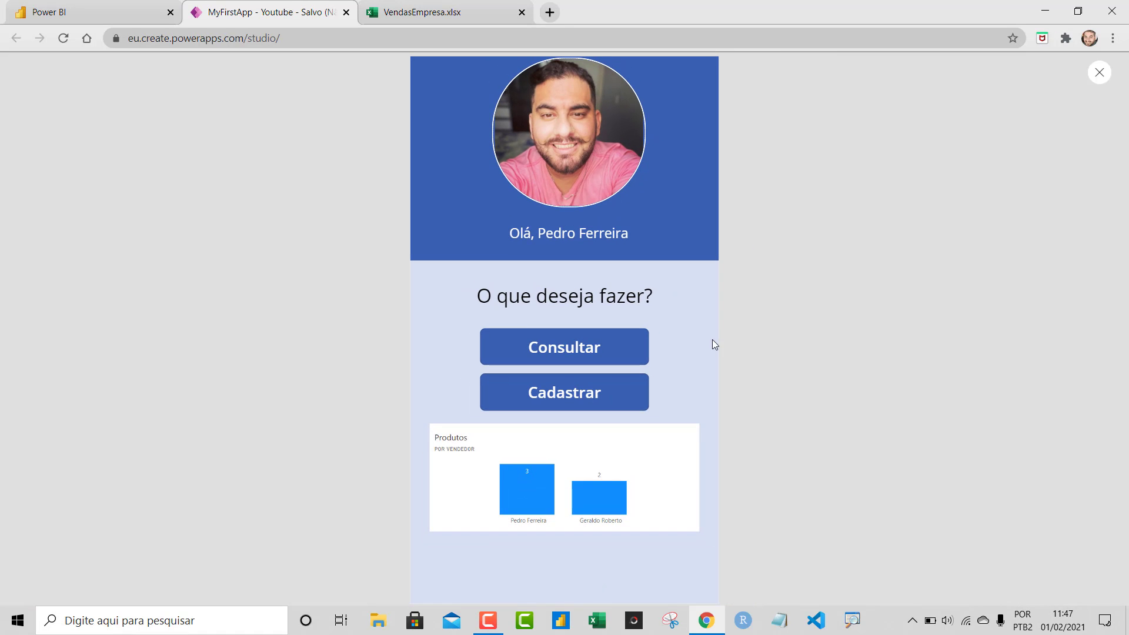